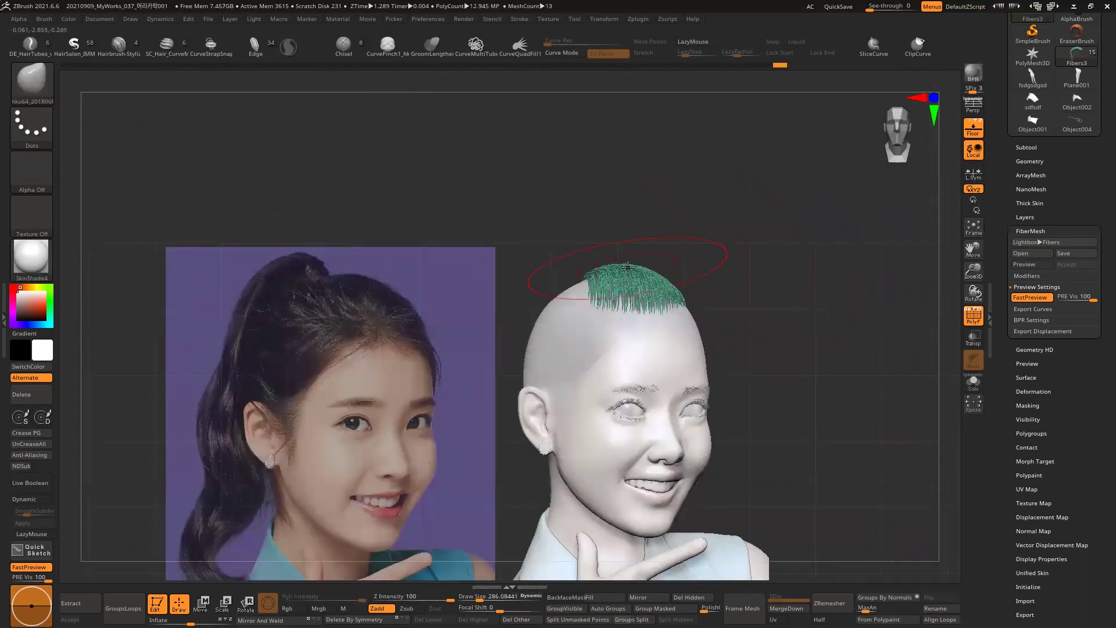
# Smooth the green hair fibres, orbit to inspect them, and split the unmasked strip into its own subtool.
pyautogui.press('shift')
pyautogui.moveTo(778, 314); pyautogui.dragTo(603, 199)
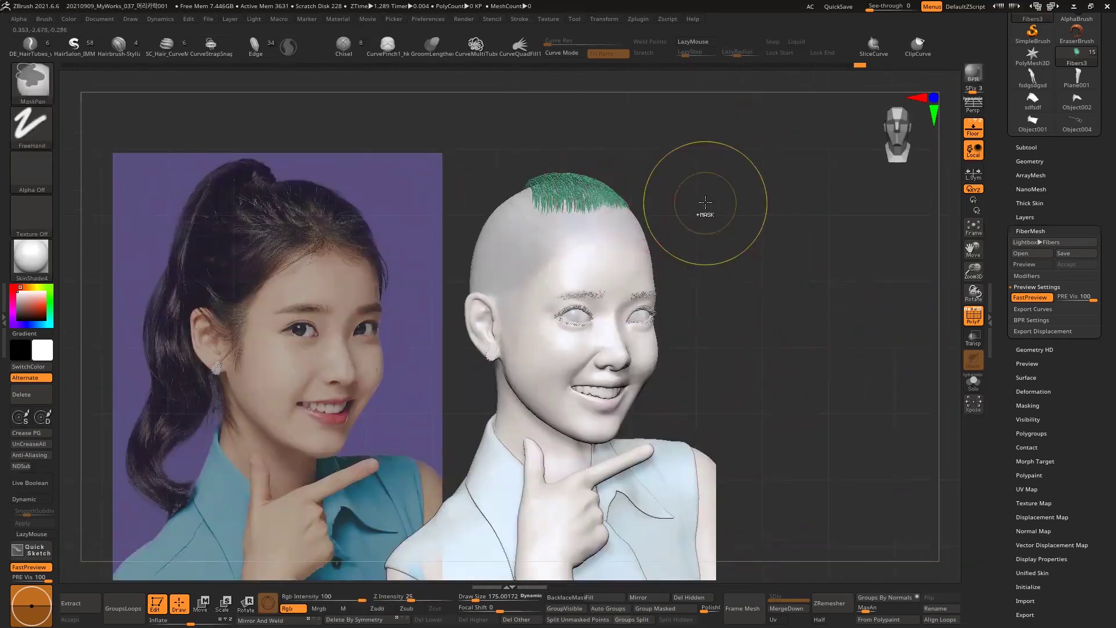
pyautogui.press('space')
pyautogui.click(577, 619)
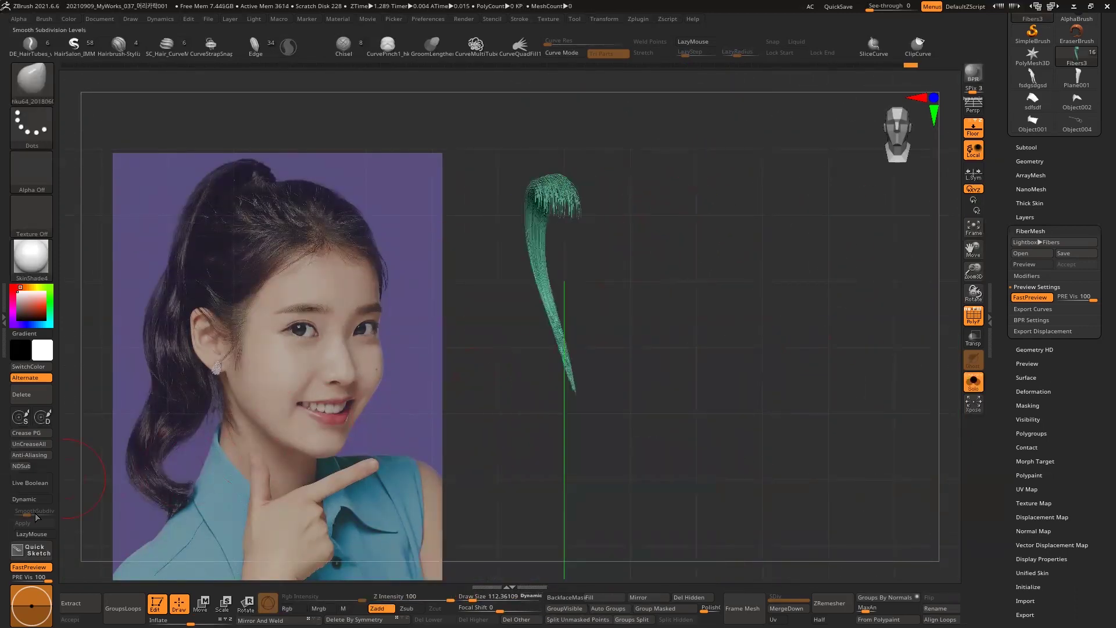
# Select the head body subtool to mask a round patch on the scalp.
pyautogui.keyDown('alt'); pyautogui.click(570, 228); pyautogui.keyUp('alt')
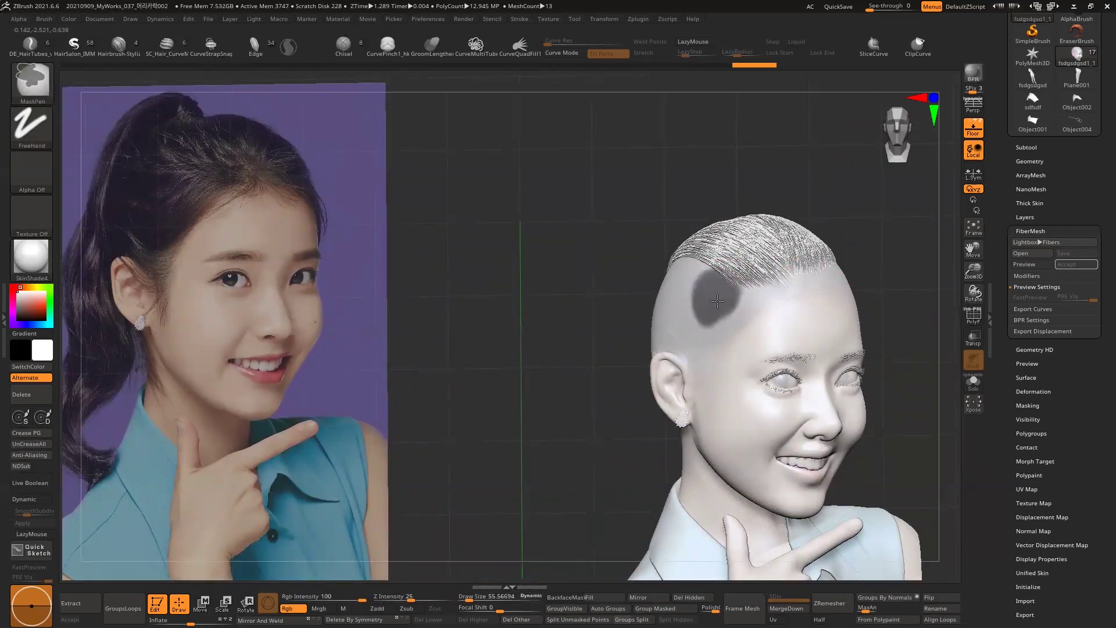
# Grow FiberMesh fibres from the masked patch and groom the new strip down the side of the head.
pyautogui.click(1026, 265)
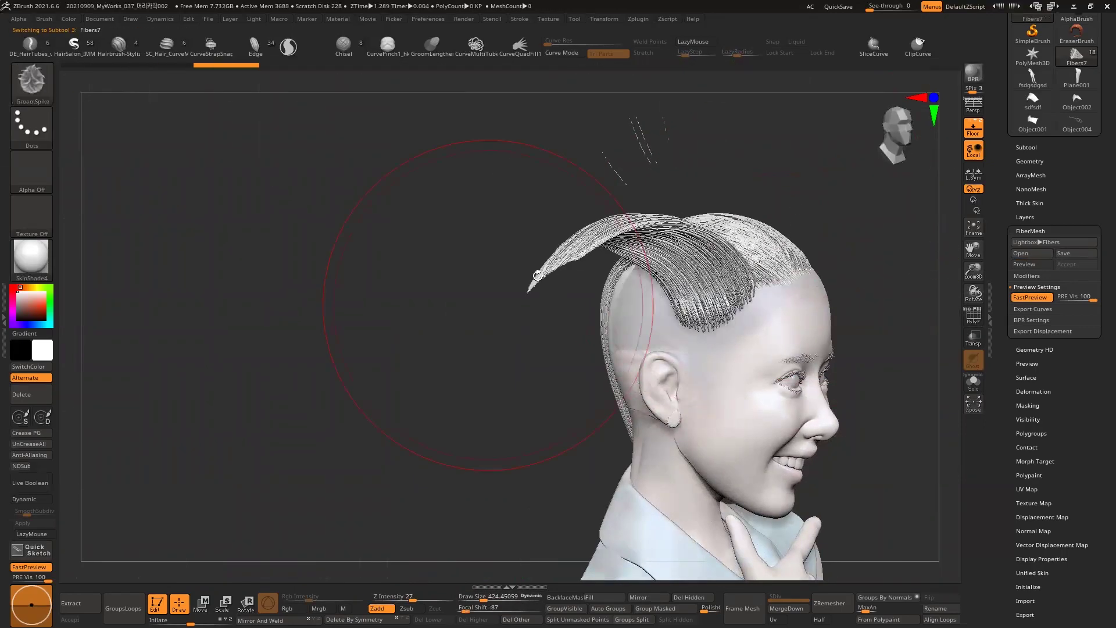
pyautogui.press('space')
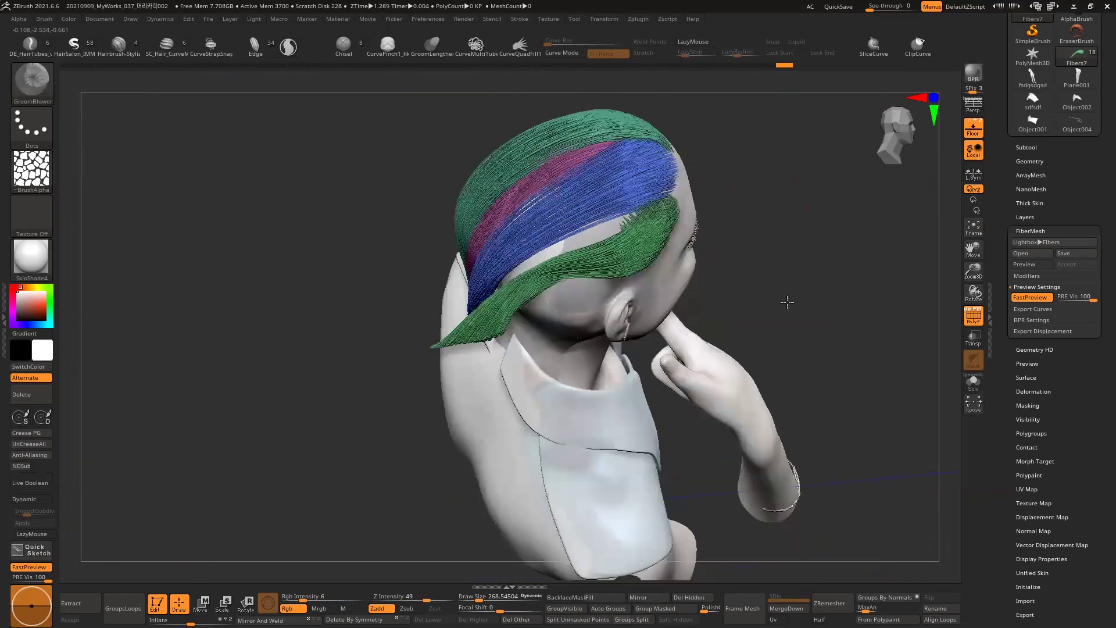
pyautogui.moveTo(787, 302); pyautogui.dragTo(587, 309)
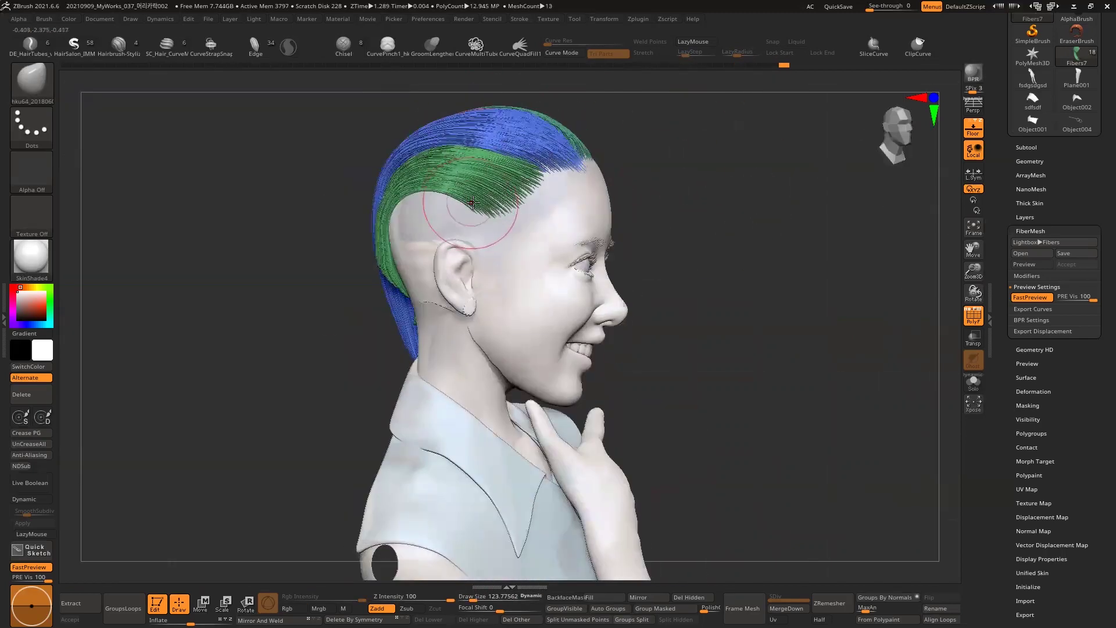
# Mask near the ear on the head body, grow FiberMesh fibres there, and groom them downward.
pyautogui.keyDown('alt'); pyautogui.click(479, 225); pyautogui.keyUp('alt')
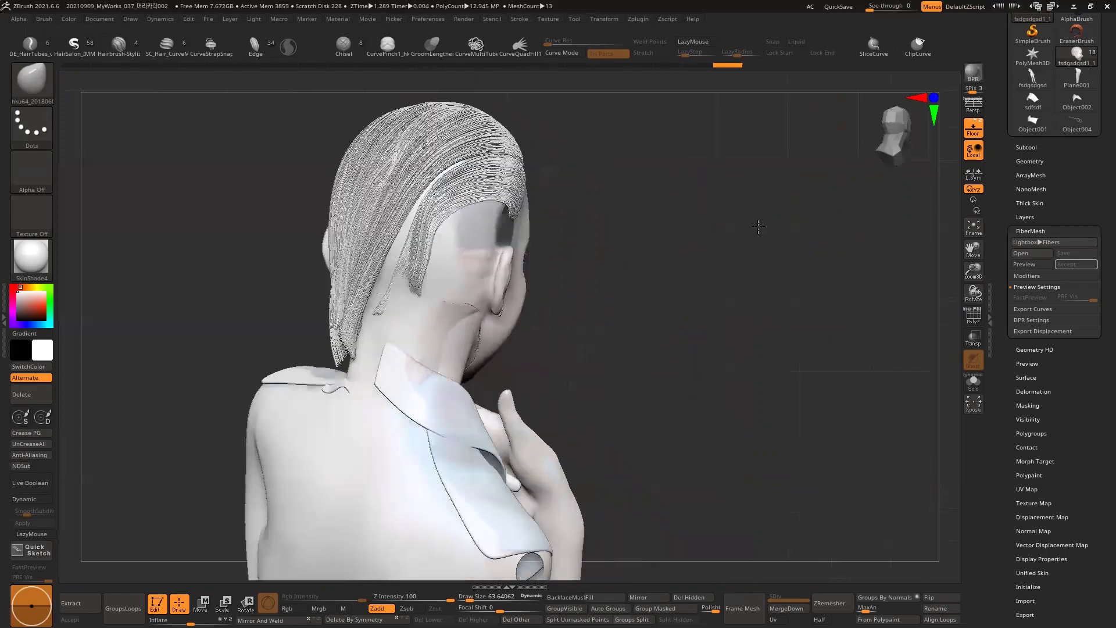
pyautogui.keyDown('ctrl'); pyautogui.moveTo(758, 227); pyautogui.dragTo(541, 247, button='right'); pyautogui.keyUp('ctrl')
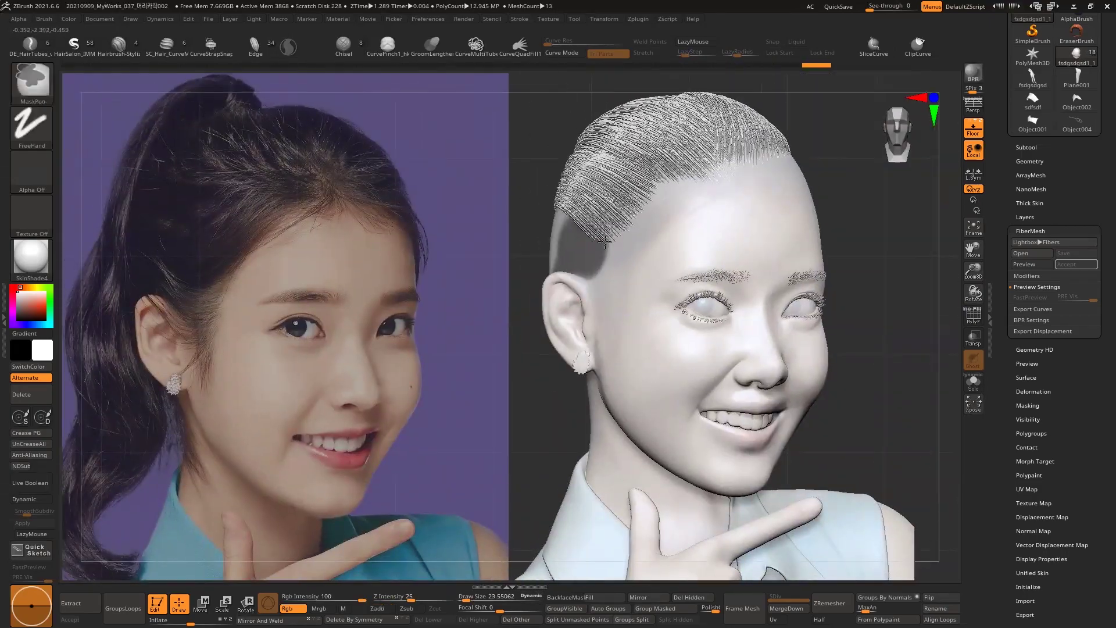
pyautogui.click(1028, 265)
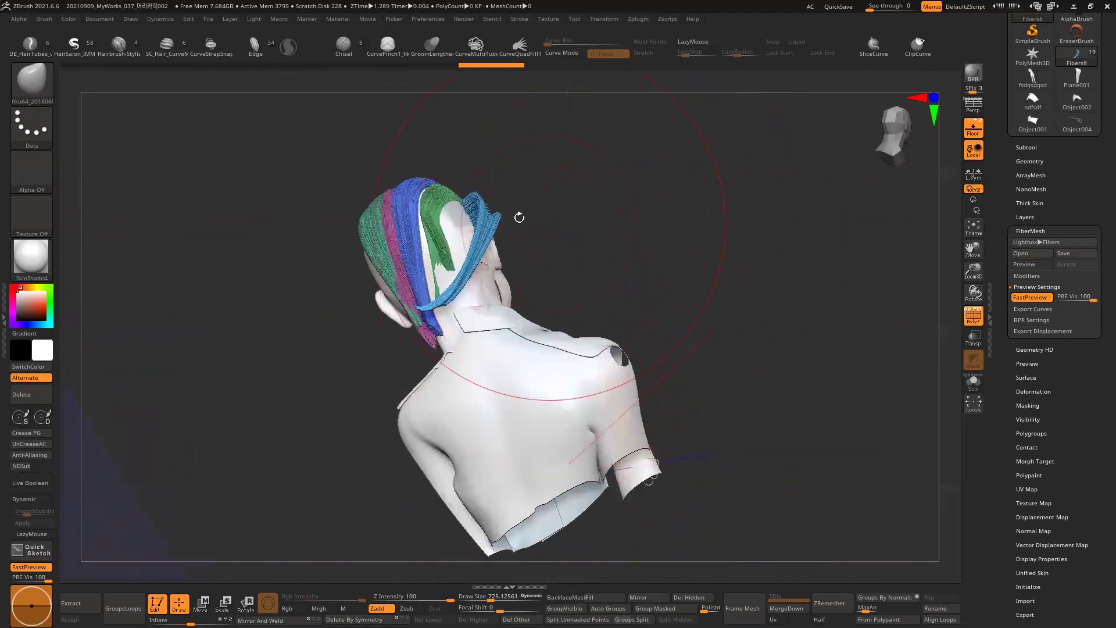
pyautogui.moveTo(519, 218)
pyautogui.mouseDown()
pyautogui.moveTo(649, 248)
pyautogui.moveTo(766, 191)
pyautogui.mouseUp()
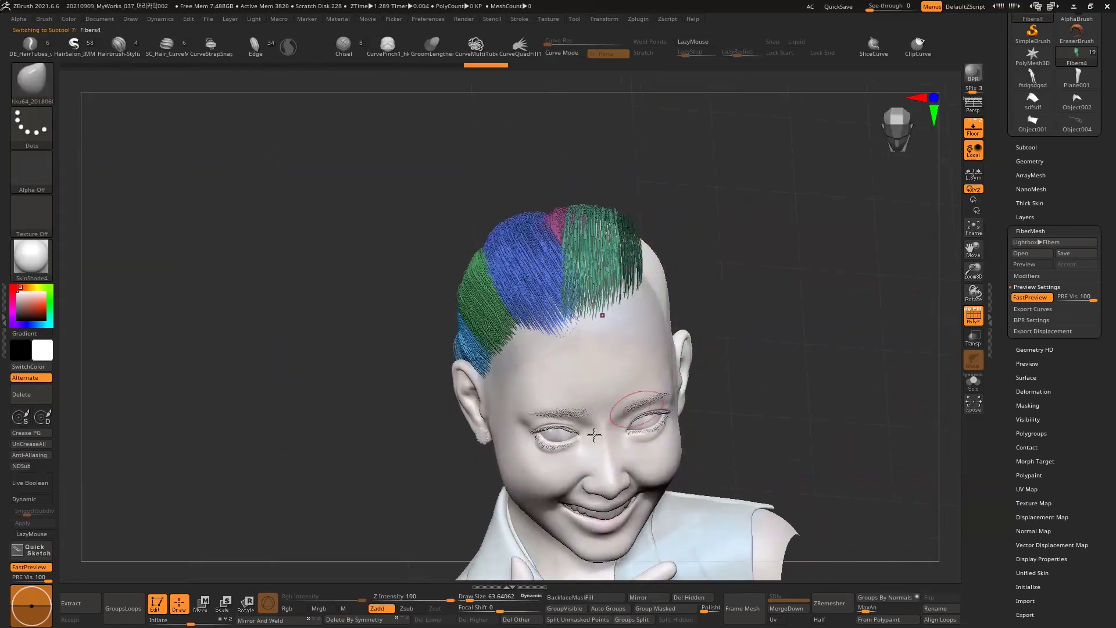
# Mask the right front hairline, grow a purple fibre strip, and groom it back over the top.
pyautogui.keyDown('alt'); pyautogui.click(619, 312); pyautogui.keyUp('alt')
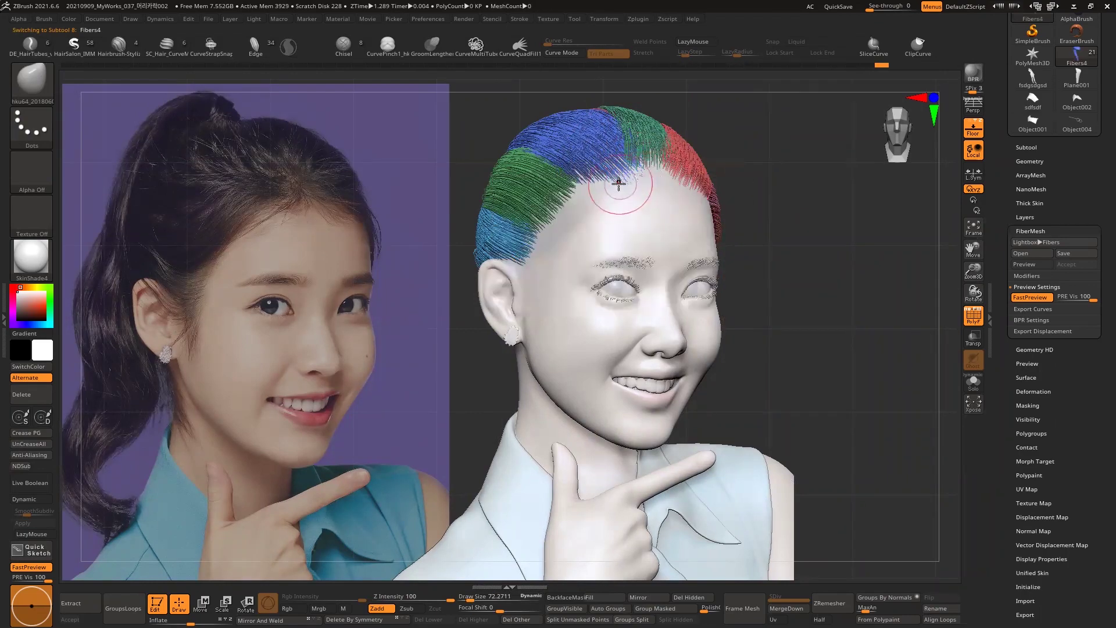
pyautogui.moveTo(853, 390)
pyautogui.mouseDown()
pyautogui.moveTo(599, 224)
pyautogui.moveTo(729, 197)
pyautogui.moveTo(492, 193)
pyautogui.mouseUp()
pyautogui.press('space')
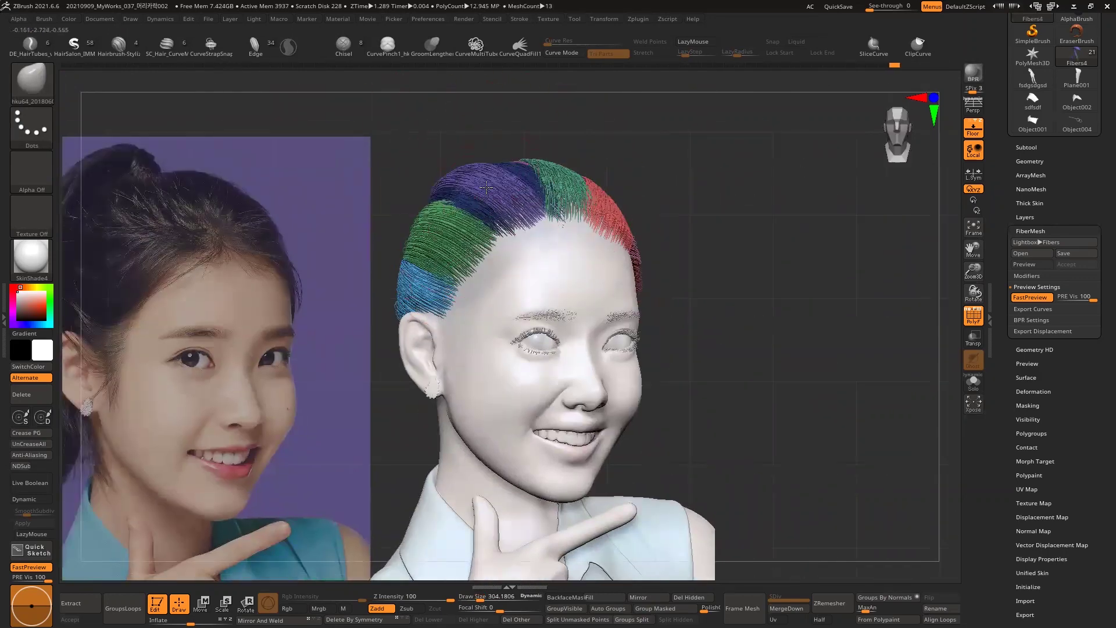
# Save the project as a new version.
pyautogui.hotkey('ctrl', 's')
pyautogui.press('Return')
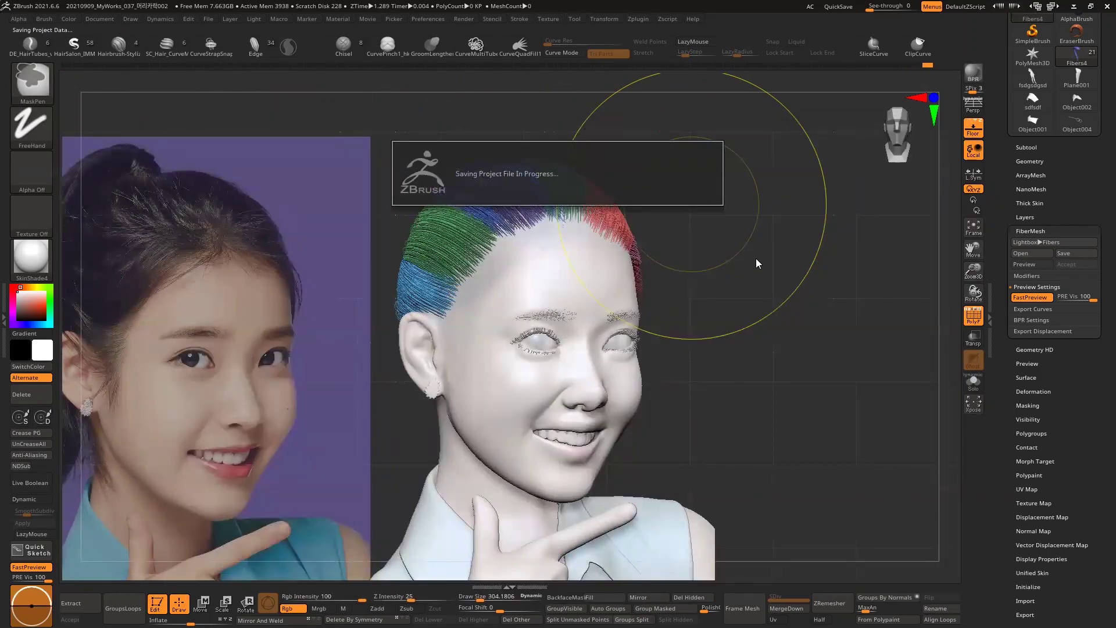
pyautogui.press('space')
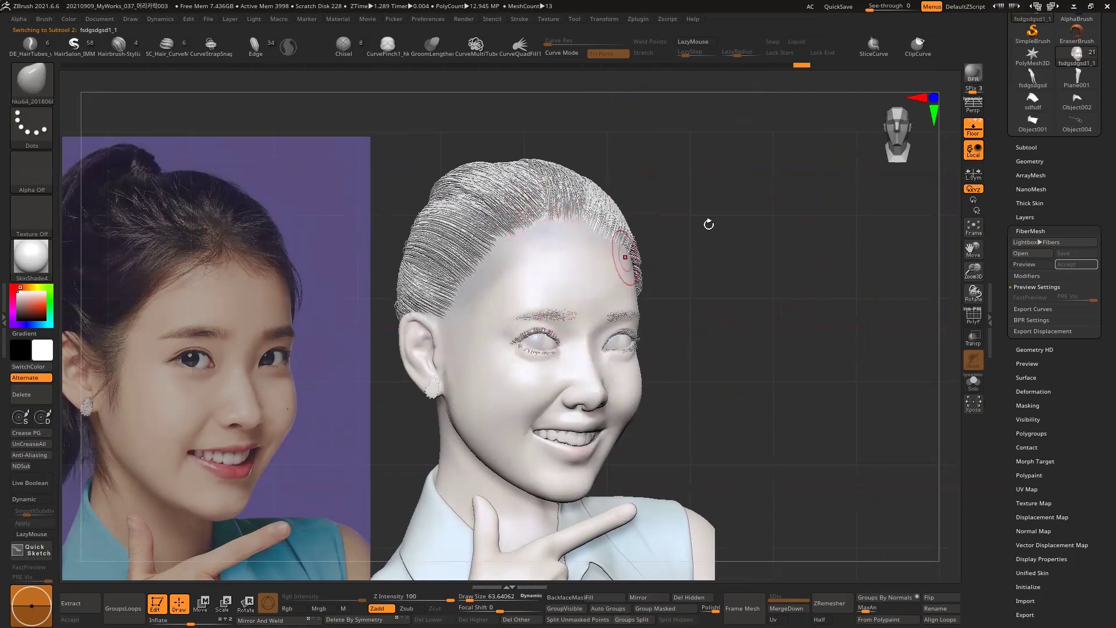
# Mask a forehead patch for new hair, checking the strip with PolyFrame and Solo toggles.
pyautogui.press('f')
pyautogui.keyDown('ctrl'); pyautogui.click(531, 220); pyautogui.keyUp('ctrl')
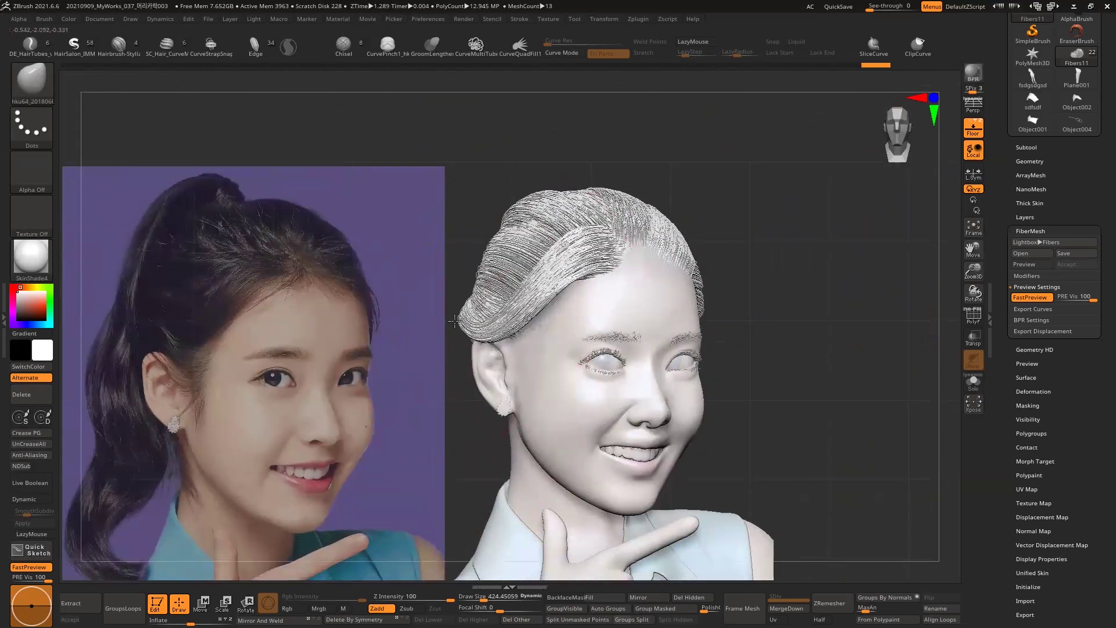
pyautogui.hotkey('shift', 'f')
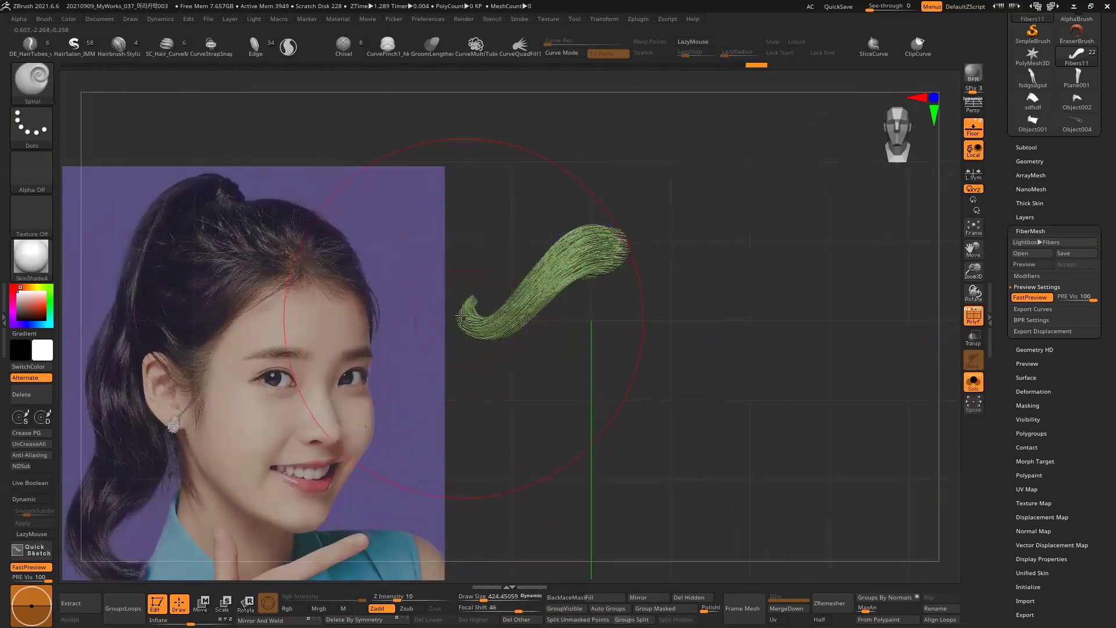
pyautogui.hotkey('ctrl', 'shift', 's')
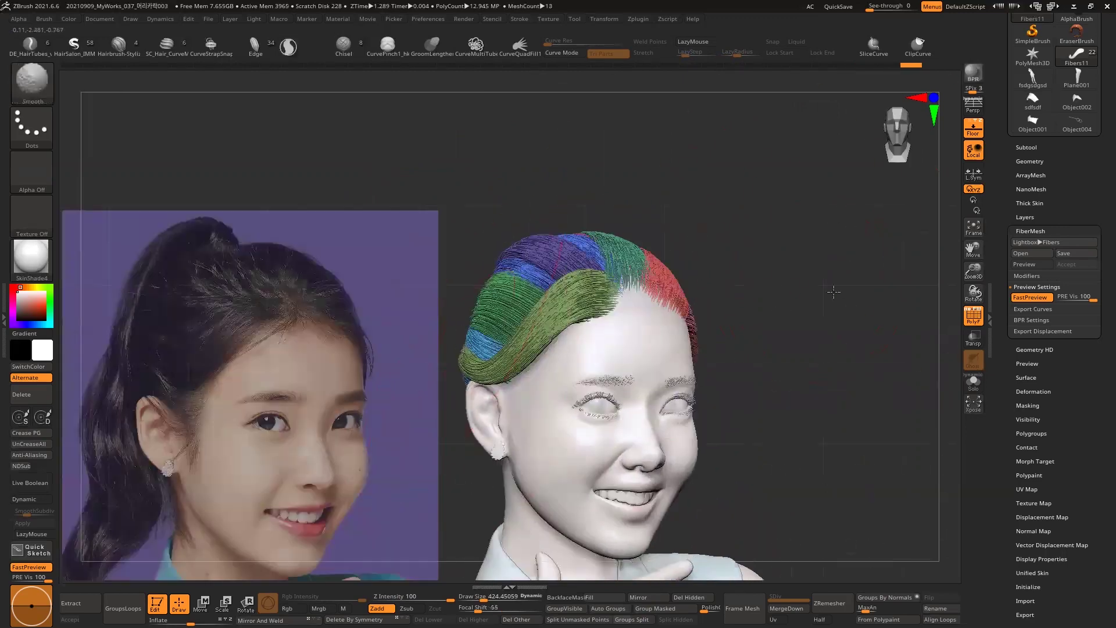
pyautogui.hotkey('ctrl', 'shift', 's')
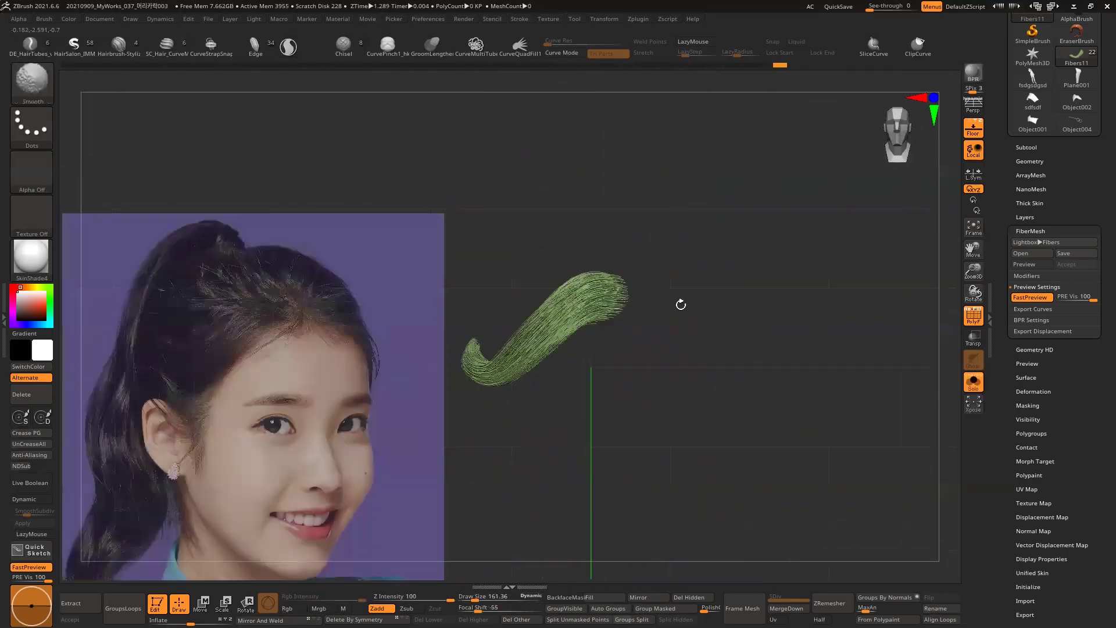
pyautogui.hotkey('ctrl', 'shift', 's')
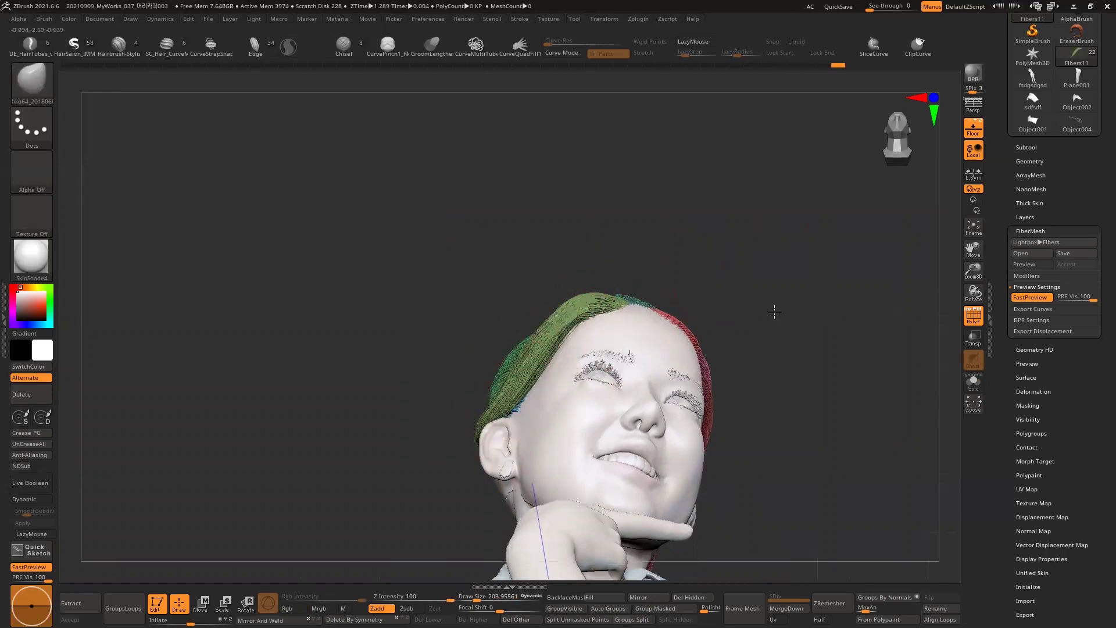
# Groom the green strip upward with a smaller brush to uncover the ear.
pyautogui.press('space')
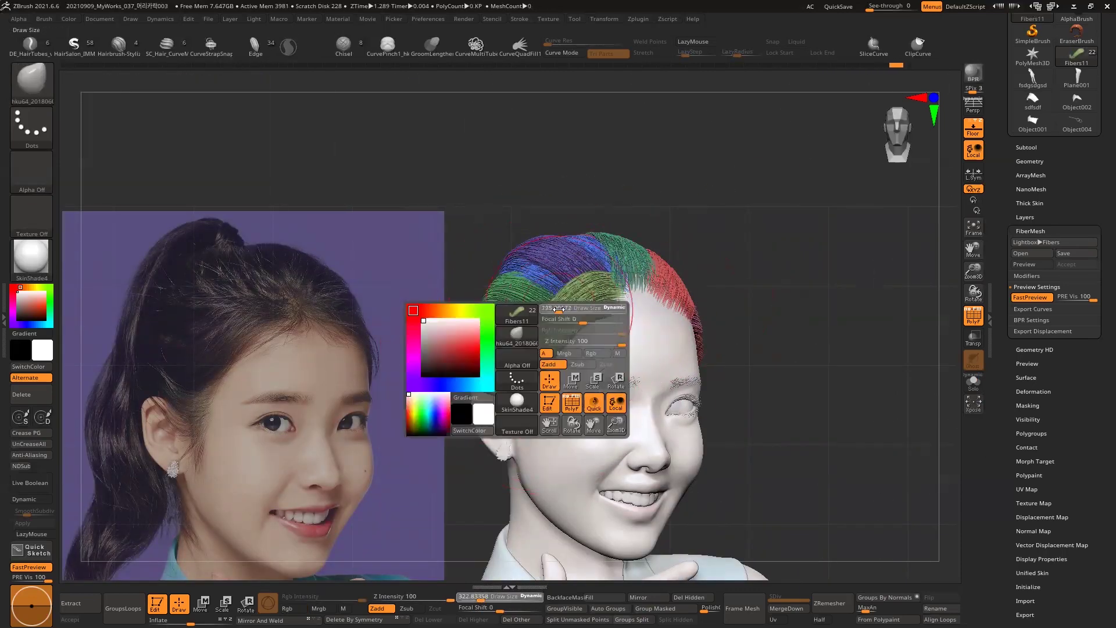
pyautogui.moveTo(515, 390); pyautogui.dragTo(532, 335)
pyautogui.press('[')
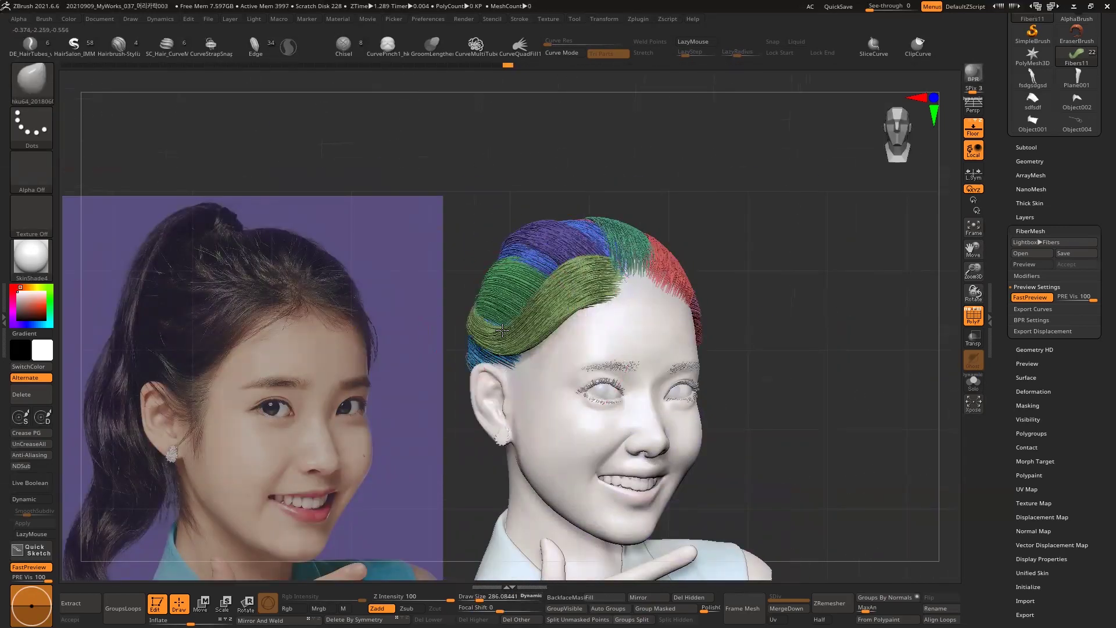
pyautogui.press('space')
# Reselect the head body and save the project over the existing file.
pyautogui.keyDown('alt'); pyautogui.click(692, 279); pyautogui.keyUp('alt')
pyautogui.hotkey('ctrl', 's')
pyautogui.press('Return')
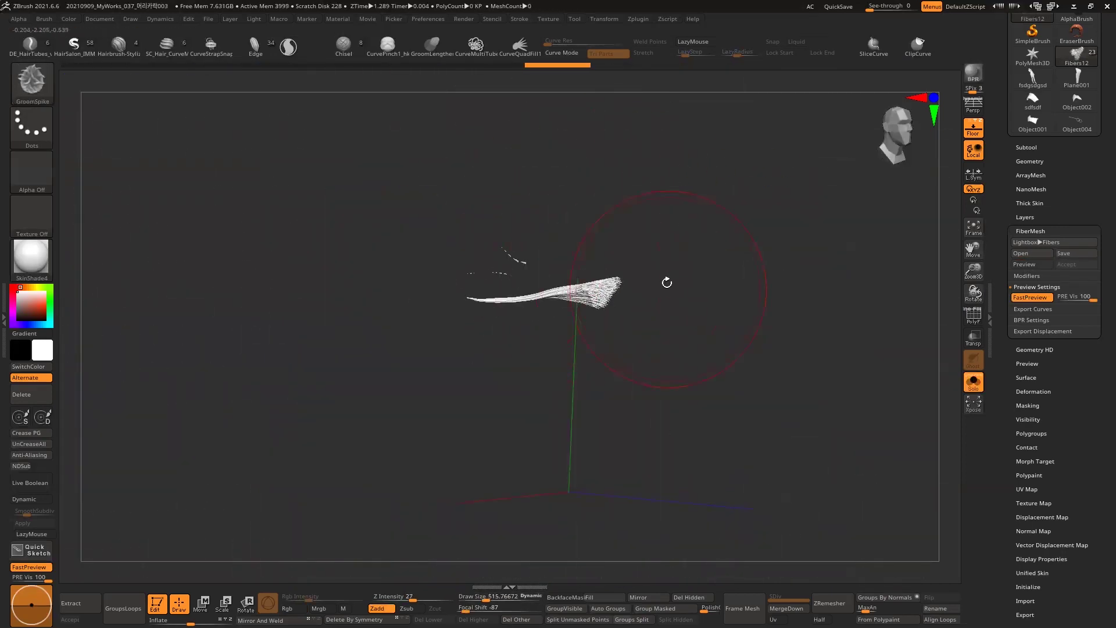
# Add a dark band and a golden fringe strand at the front hairline, orbiting to check them.
pyautogui.moveTo(667, 282); pyautogui.dragTo(641, 284)
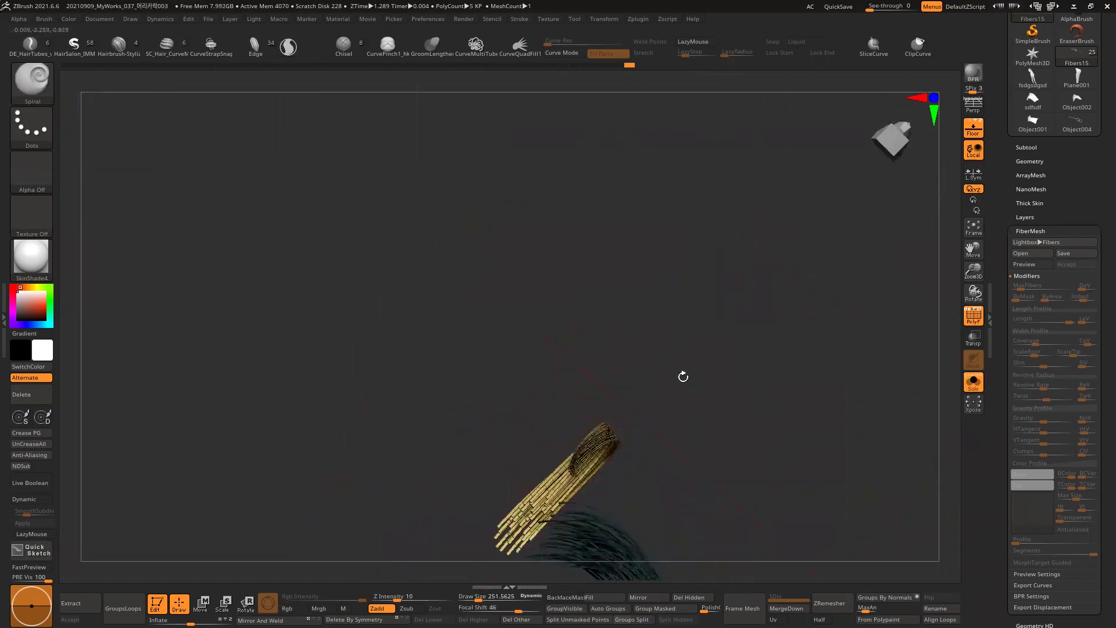
pyautogui.moveTo(599, 431); pyautogui.dragTo(623, 443)
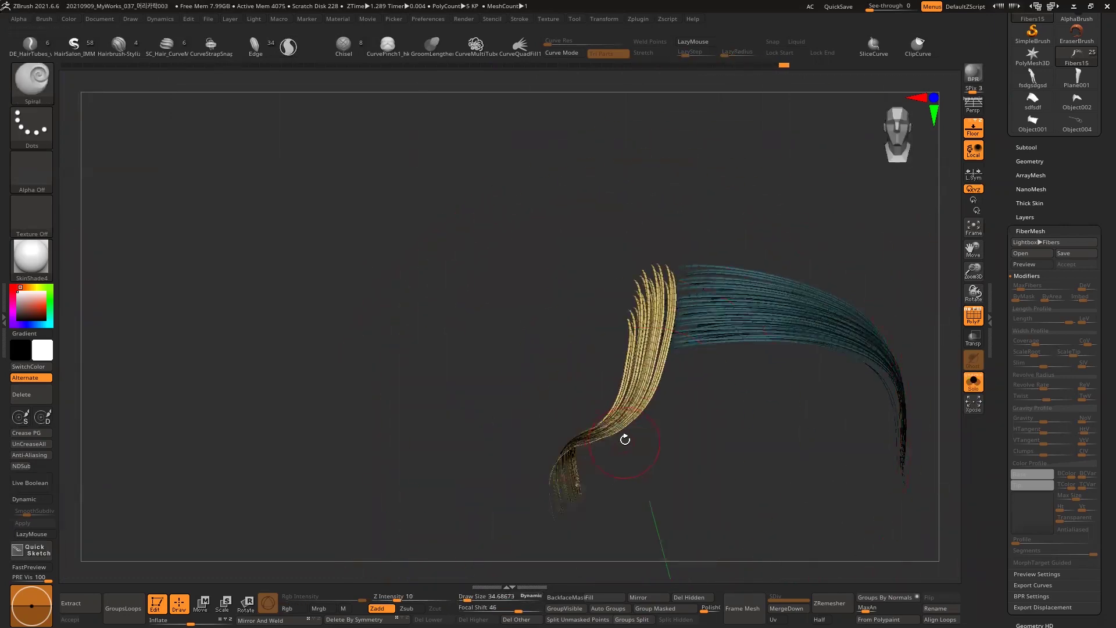
# Orbit the full head to see the white front strand among the coloured hair sections.
pyautogui.moveTo(454, 499); pyautogui.dragTo(535, 456)
pyautogui.press('space')
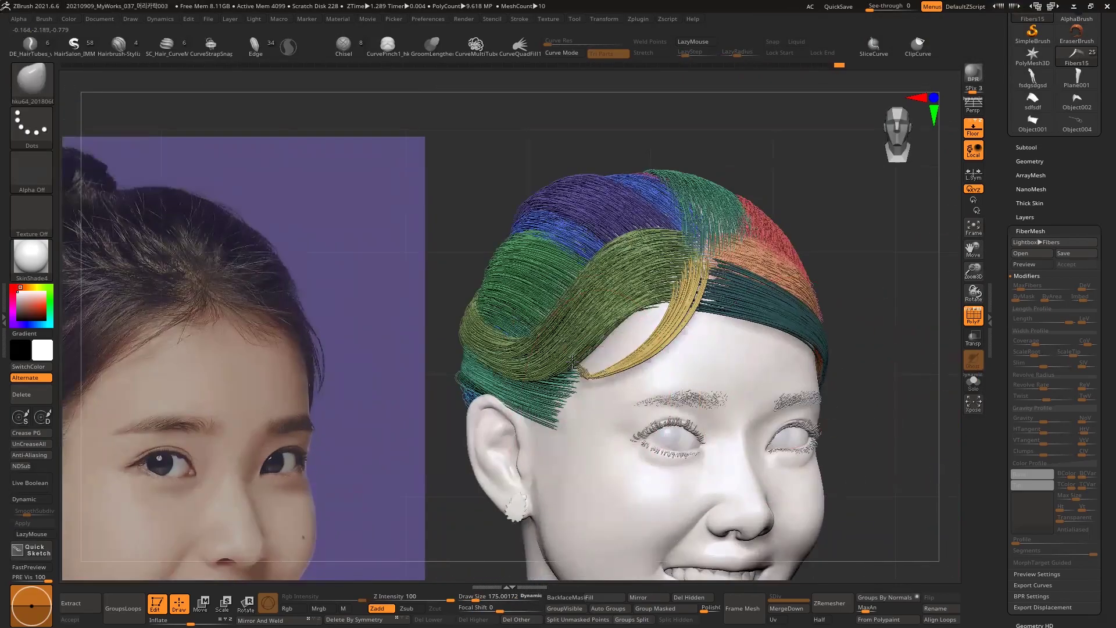
pyautogui.moveTo(809, 402); pyautogui.dragTo(790, 384)
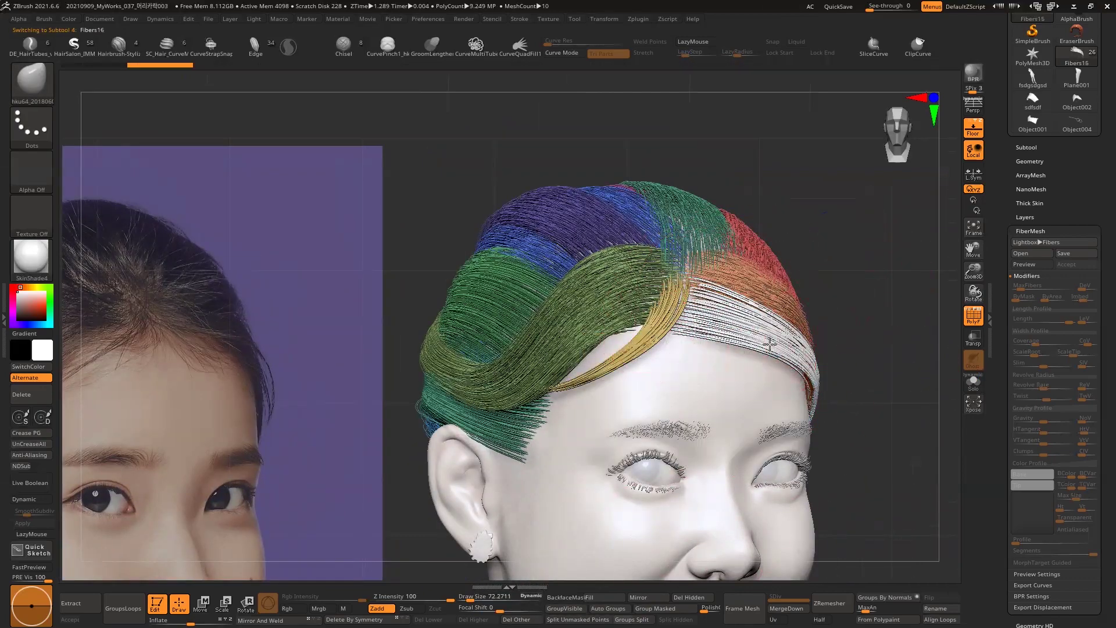
pyautogui.keyDown('alt'); pyautogui.click(684, 333); pyautogui.keyUp('alt')
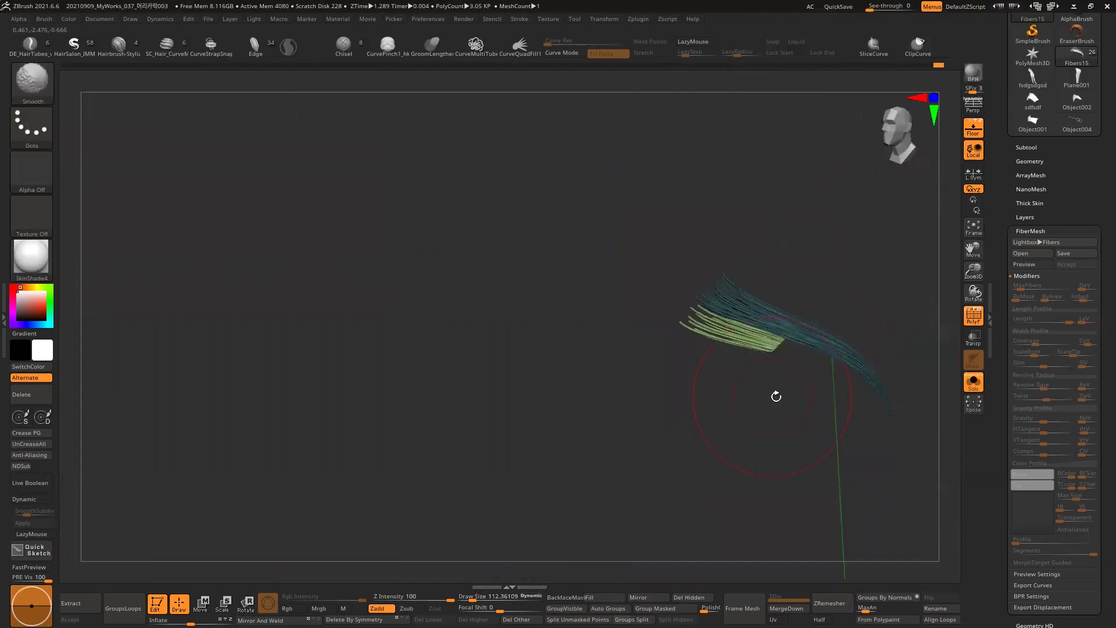
# Isolate the front fibre strip and pull a small lock of strands down over the forehead.
pyautogui.moveTo(776, 396); pyautogui.dragTo(704, 385)
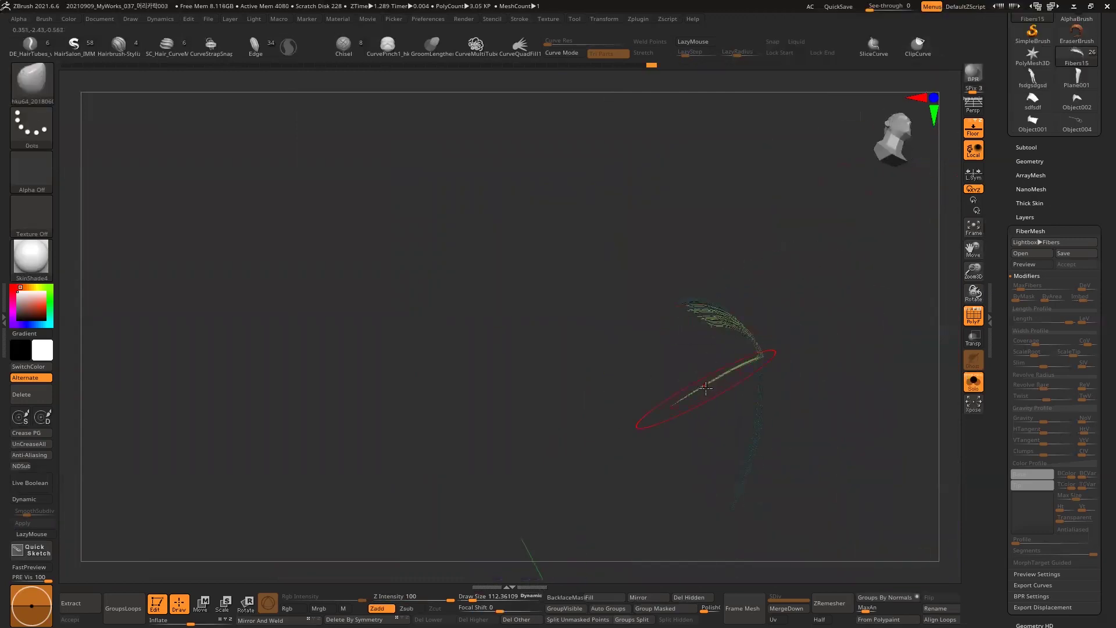
pyautogui.press('space')
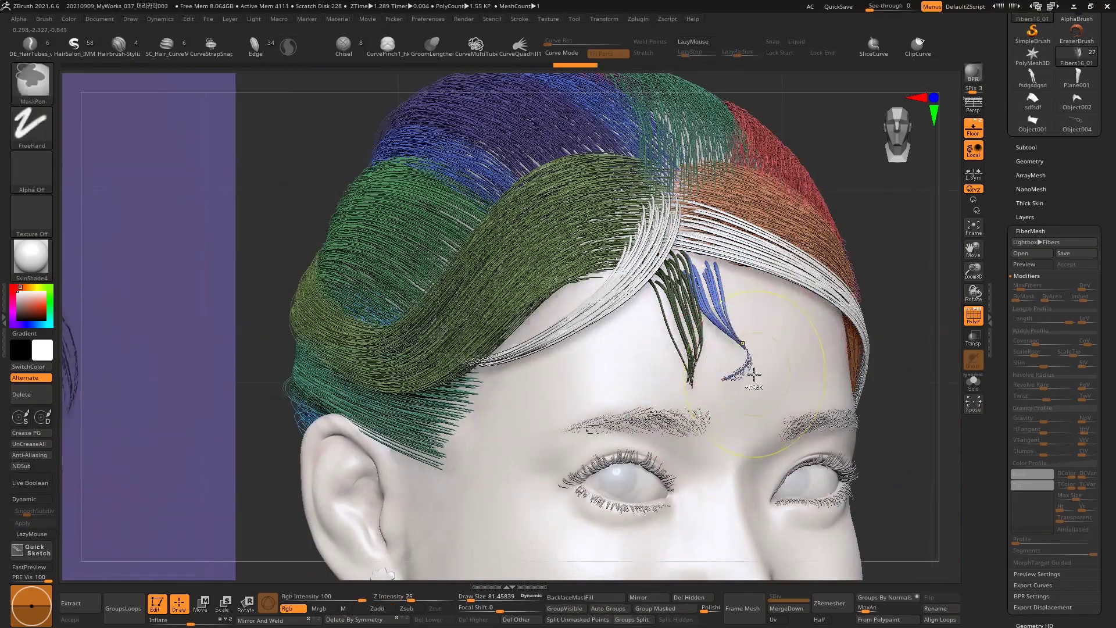
pyautogui.hotkey('shift', 's')
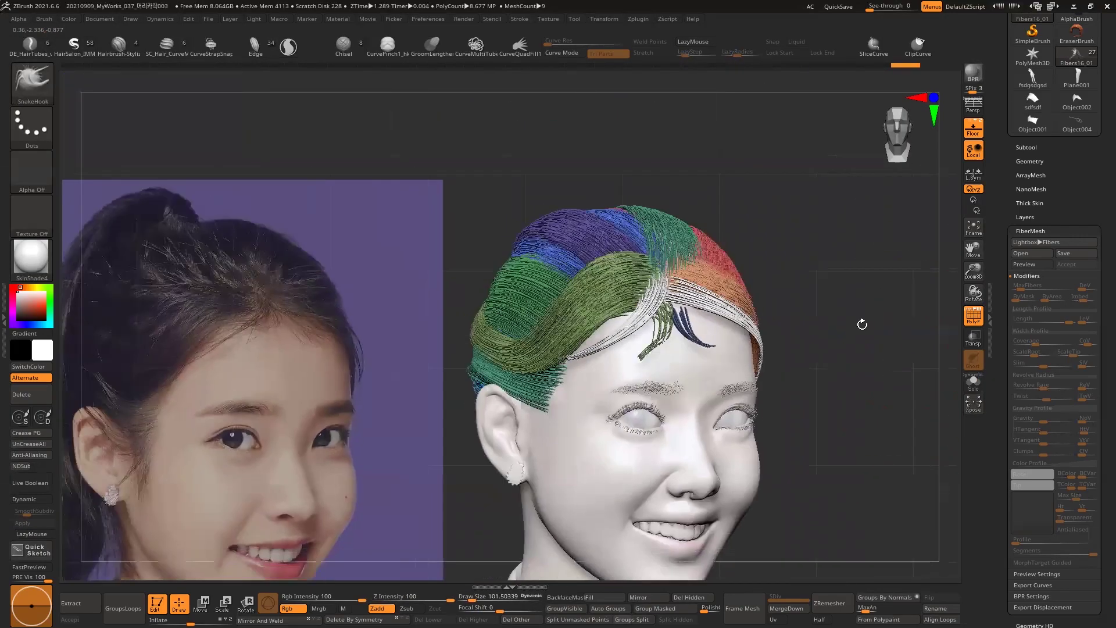
pyautogui.rightClick(862, 324)
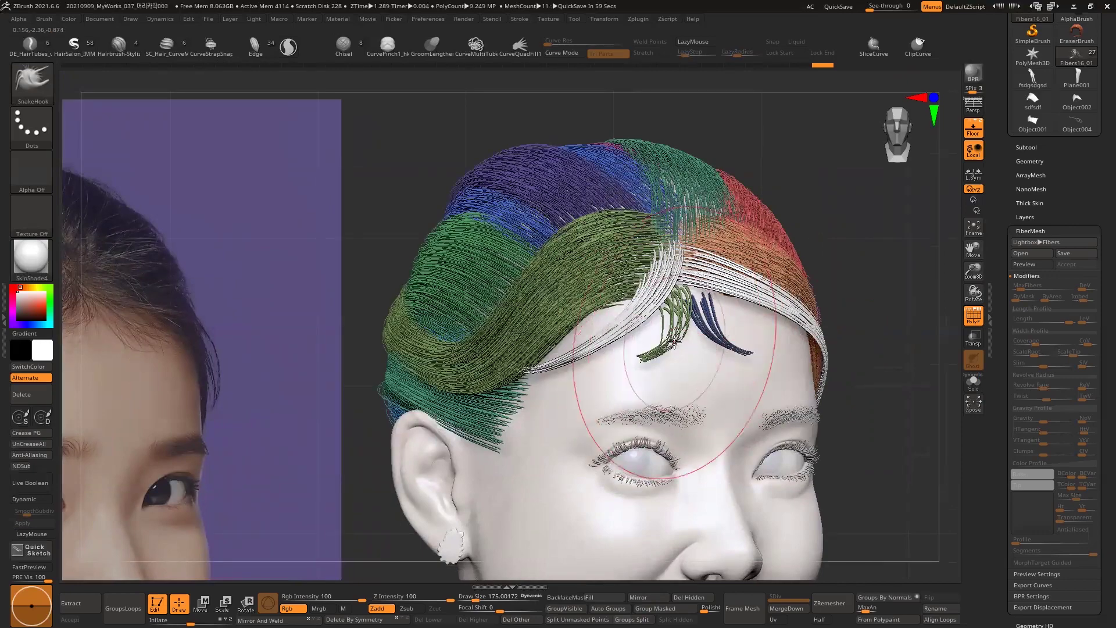
pyautogui.press('w')
pyautogui.keyDown('alt'); pyautogui.click(681, 314); pyautogui.keyUp('alt')
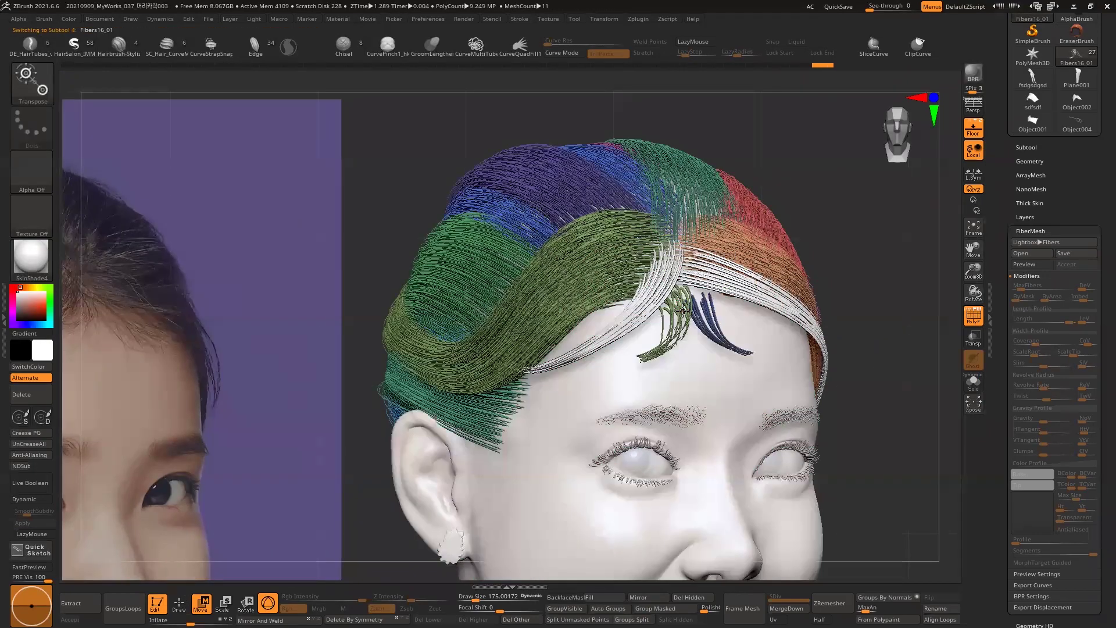
# Sculpt the Fibers16_01 fringe strands along the hairline, alternating the move gizmo and direct pulling.
pyautogui.press('q')
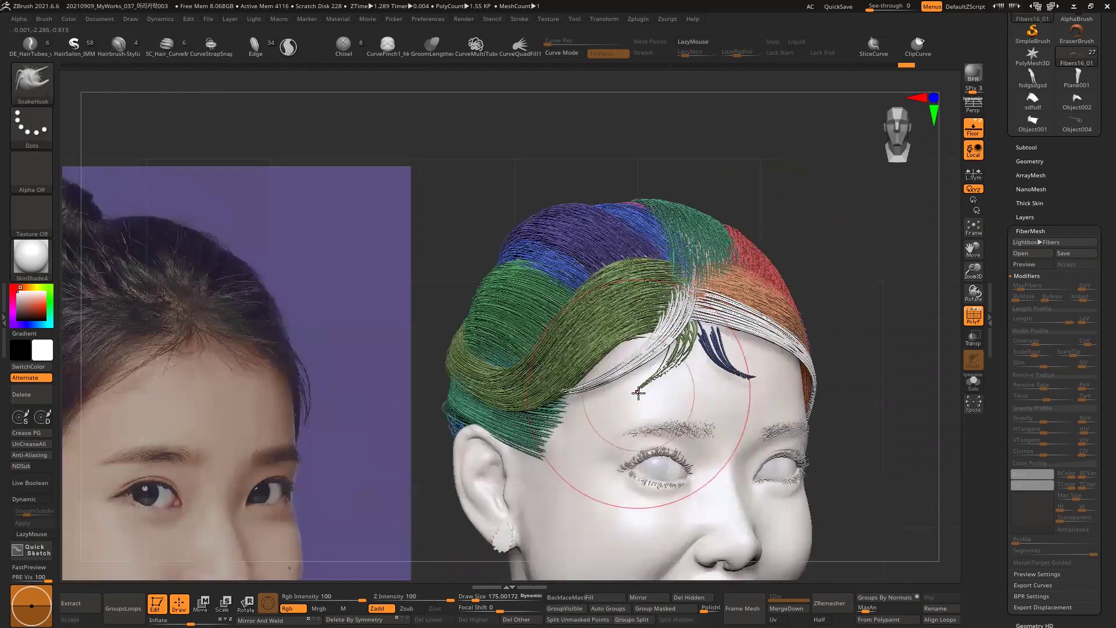
pyautogui.press('q')
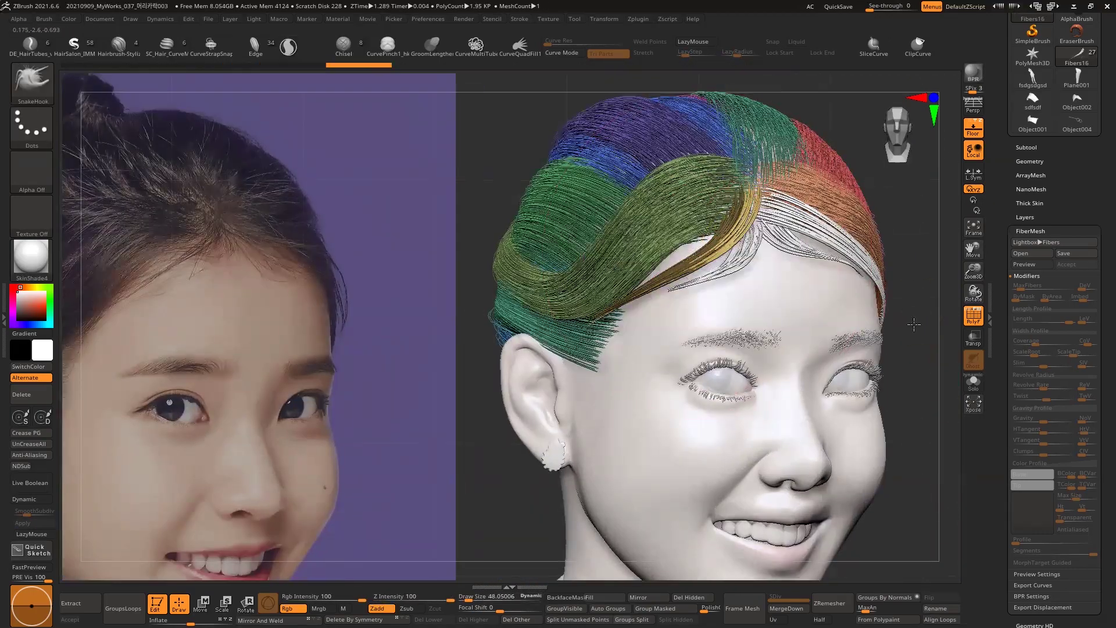
pyautogui.press('w')
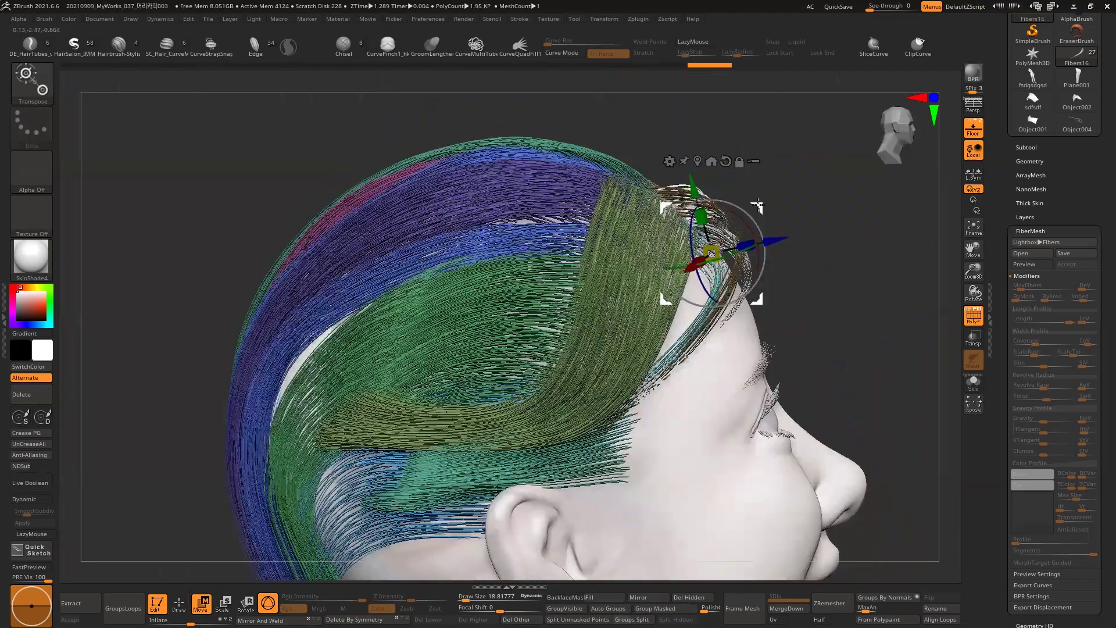
pyautogui.press('q')
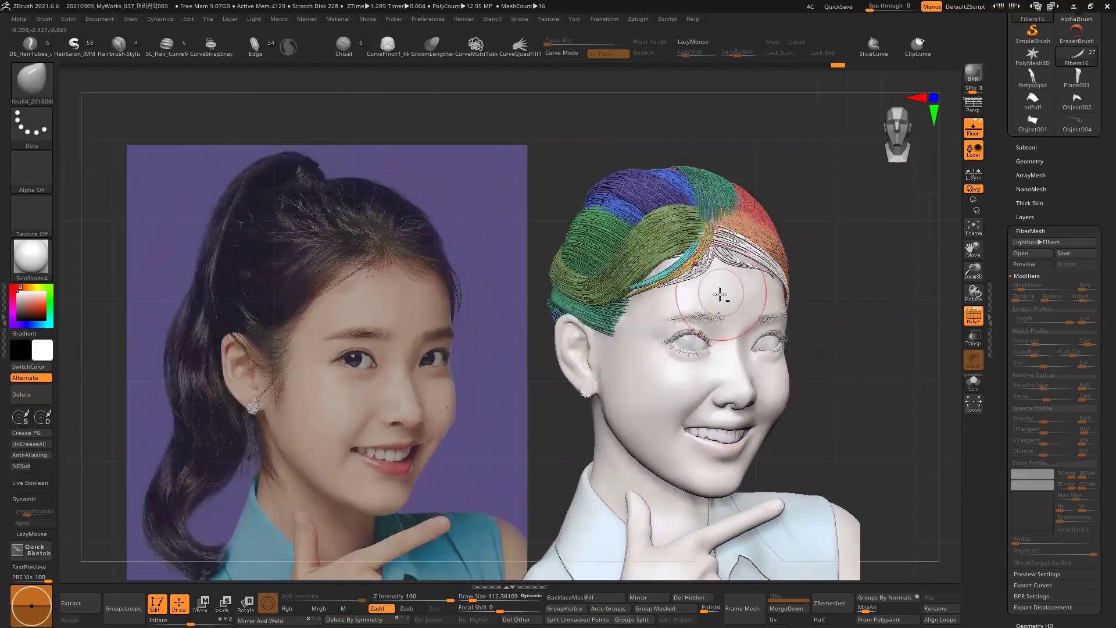
# With the head subtool active, preview and accept FiberMesh to grow a new strand on the crown.
pyautogui.keyDown('alt'); pyautogui.click(738, 276); pyautogui.keyUp('alt')
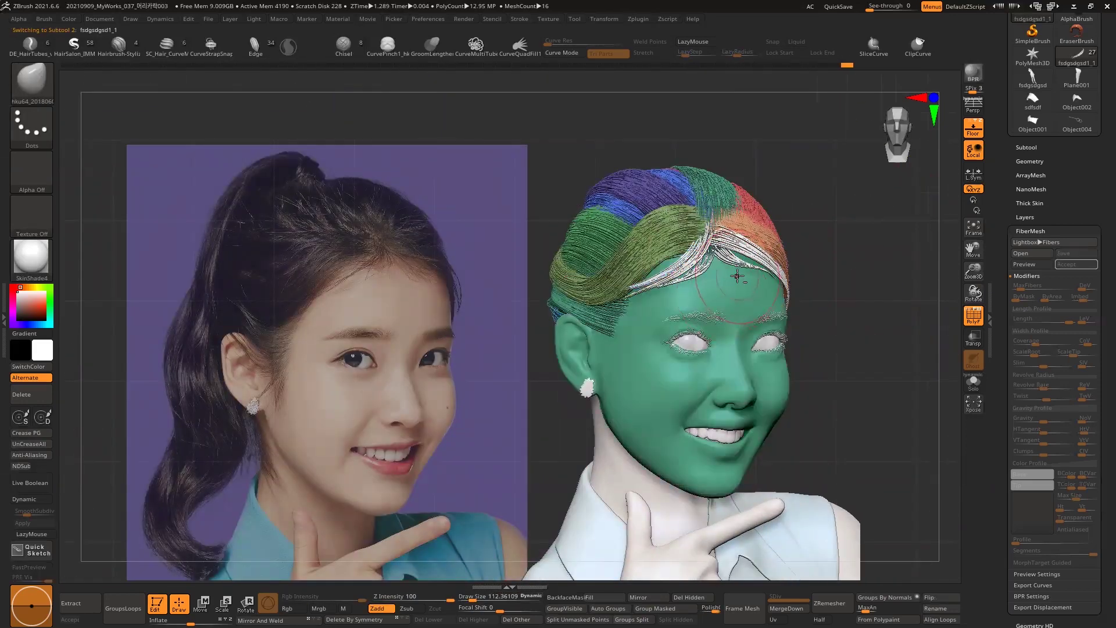
pyautogui.click(1022, 147)
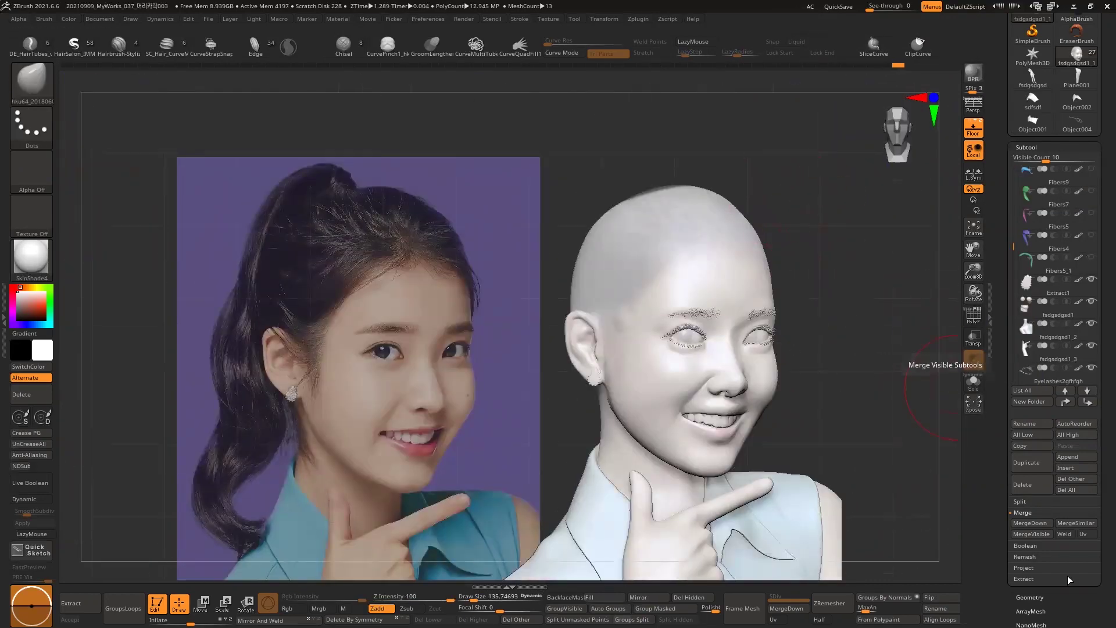
pyautogui.scroll(-5, 1052, 337)
pyautogui.click(1030, 401)
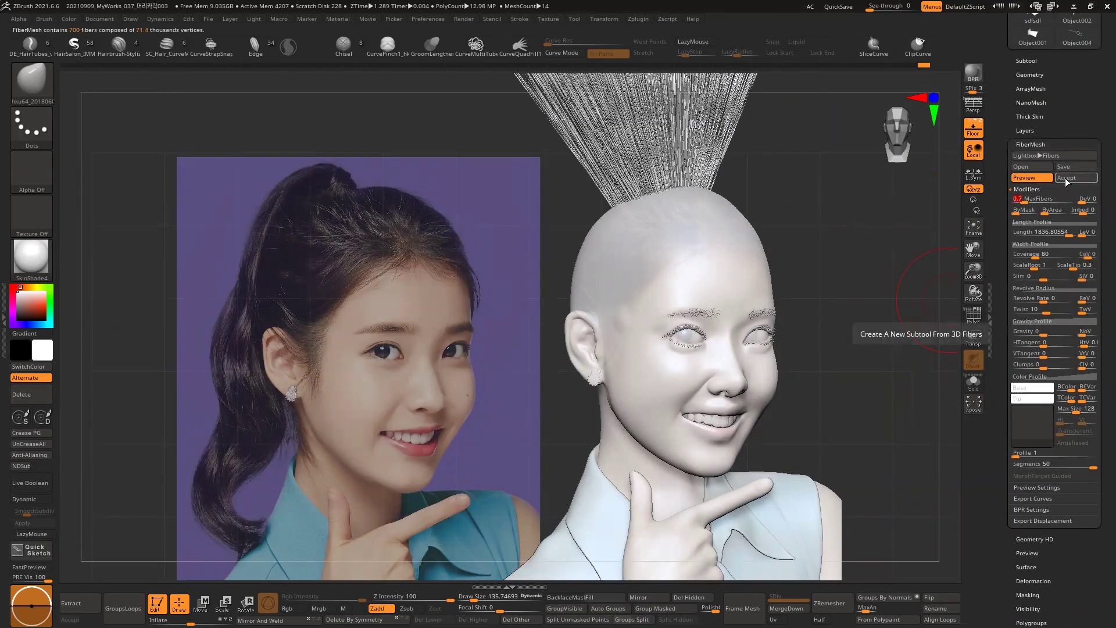
pyautogui.click(1065, 178)
# Bend the new fibre strand into a long curved lock, then face the front again.
pyautogui.moveTo(667, 309); pyautogui.dragTo(634, 262)
pyautogui.moveTo(349, 291); pyautogui.dragTo(384, 291)
pyautogui.moveTo(558, 274); pyautogui.dragTo(541, 294)
pyautogui.moveTo(669, 326)
pyautogui.mouseDown()
pyautogui.moveTo(703, 346)
pyautogui.moveTo(464, 314)
pyautogui.moveTo(741, 262)
pyautogui.moveTo(644, 179)
pyautogui.moveTo(585, 179)
pyautogui.moveTo(573, 195)
pyautogui.moveTo(691, 201)
pyautogui.moveTo(622, 270)
pyautogui.moveTo(598, 449)
pyautogui.mouseUp()
# Solo the strand, switch to the spiral brush (BSP), then unsolo and turn on PolyF.
pyautogui.hotkey('ctrl', 'shift', 's')
pyautogui.press('b')
pyautogui.press('s')
pyautogui.press('p')
pyautogui.hotkey('ctrl', 'shift', 's')
pyautogui.hotkey('shift', 'f')
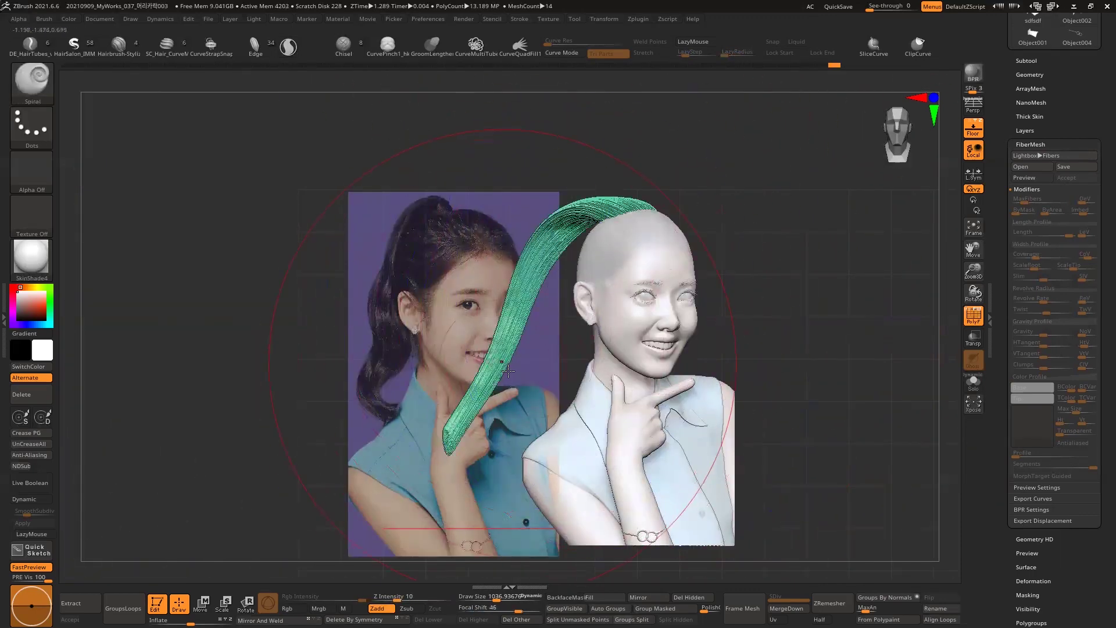
# Tilt the view and pull the lower strand into an S-curve behind the head.
pyautogui.moveTo(641, 244)
pyautogui.mouseDown()
pyautogui.moveTo(780, 286)
pyautogui.moveTo(606, 279)
pyautogui.moveTo(578, 391)
pyautogui.moveTo(702, 205)
pyautogui.mouseUp()
pyautogui.press('space')
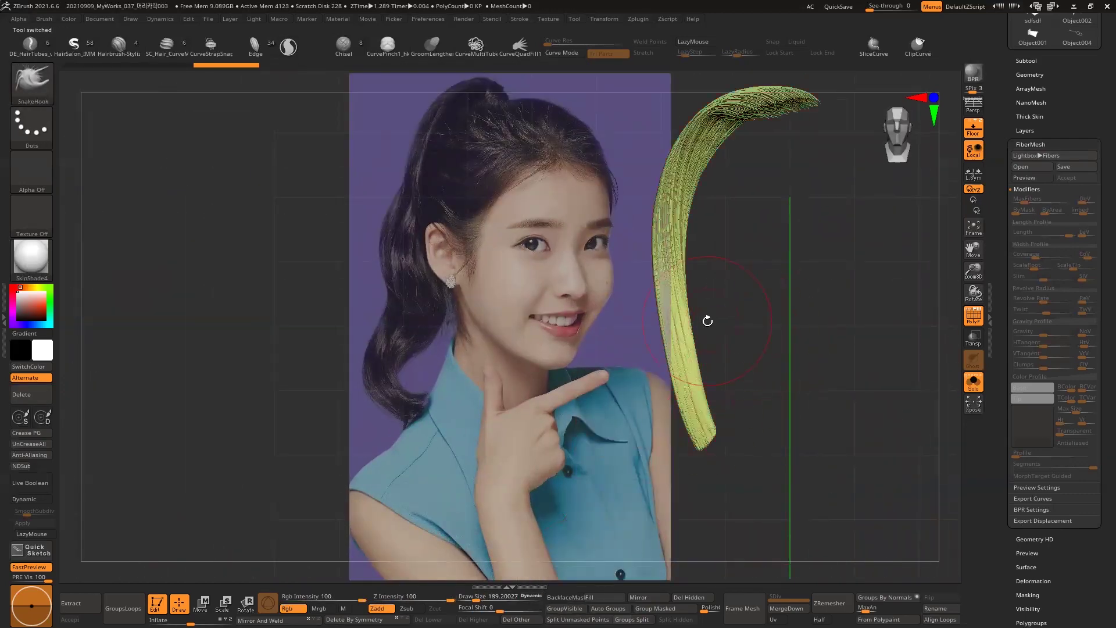
pyautogui.moveTo(667, 330); pyautogui.dragTo(754, 309)
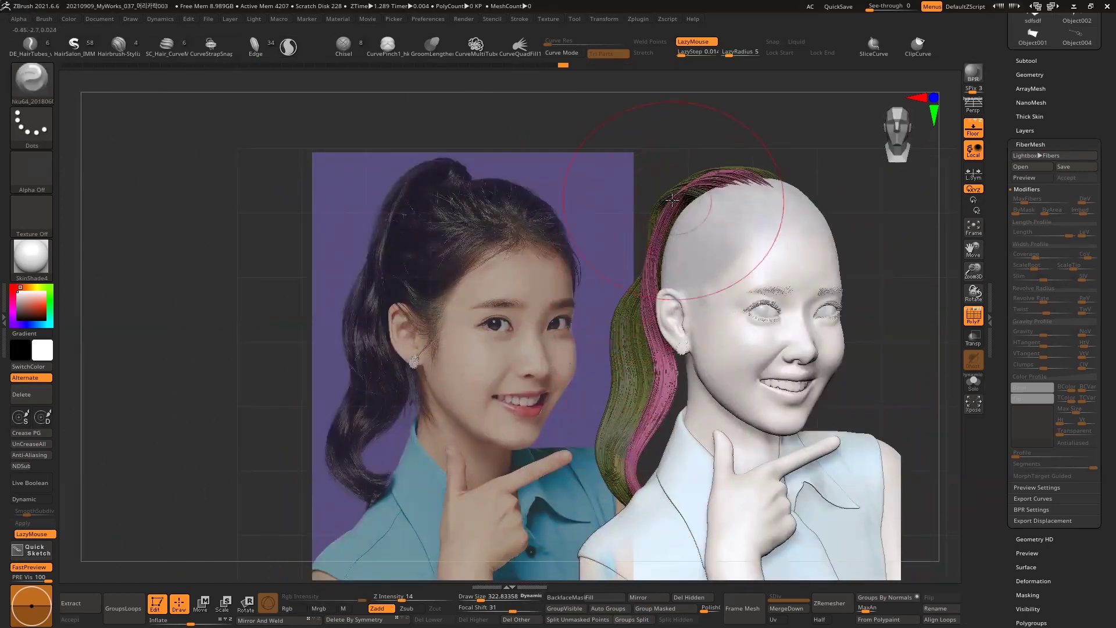
# Check the ponytail from the right profile and three-quarter view, with SnakeHook selected.
pyautogui.moveTo(635, 213)
pyautogui.mouseDown()
pyautogui.moveTo(672, 237)
pyautogui.moveTo(772, 150)
pyautogui.moveTo(543, 237)
pyautogui.moveTo(632, 329)
pyautogui.moveTo(698, 326)
pyautogui.moveTo(604, 372)
pyautogui.mouseUp()
pyautogui.press('space')
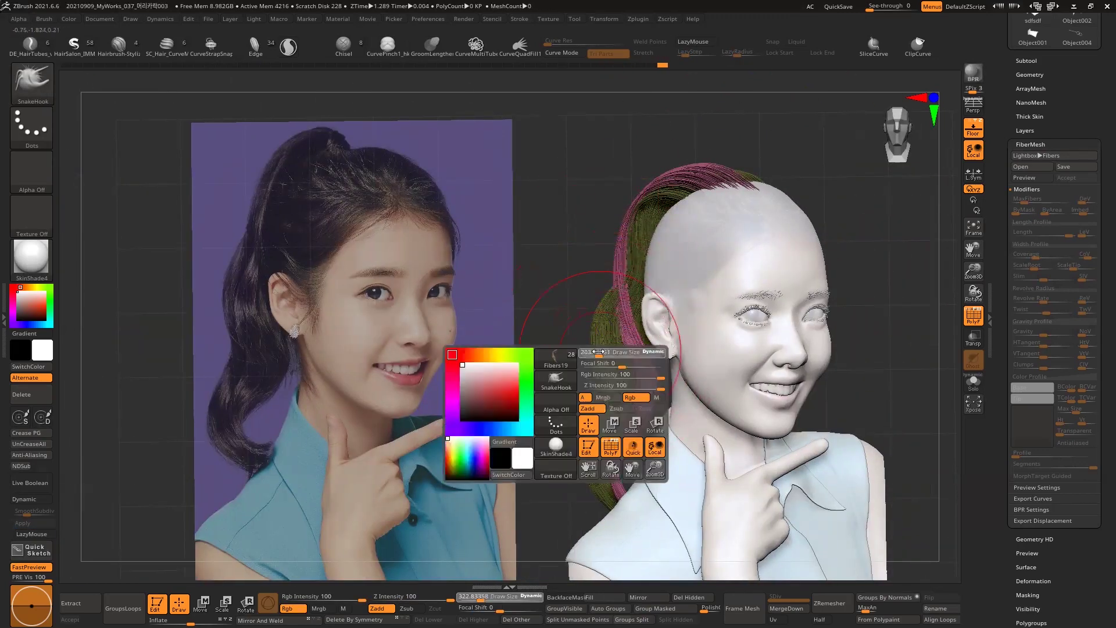
pyautogui.moveTo(617, 500)
pyautogui.keyDown('shift'); pyautogui.mouseDown()
pyautogui.moveTo(622, 462)
pyautogui.moveTo(496, 404)
pyautogui.moveTo(604, 450)
pyautogui.mouseUp(); pyautogui.keyUp('shift')
pyautogui.press('b')
pyautogui.press('s')
pyautogui.press('h')
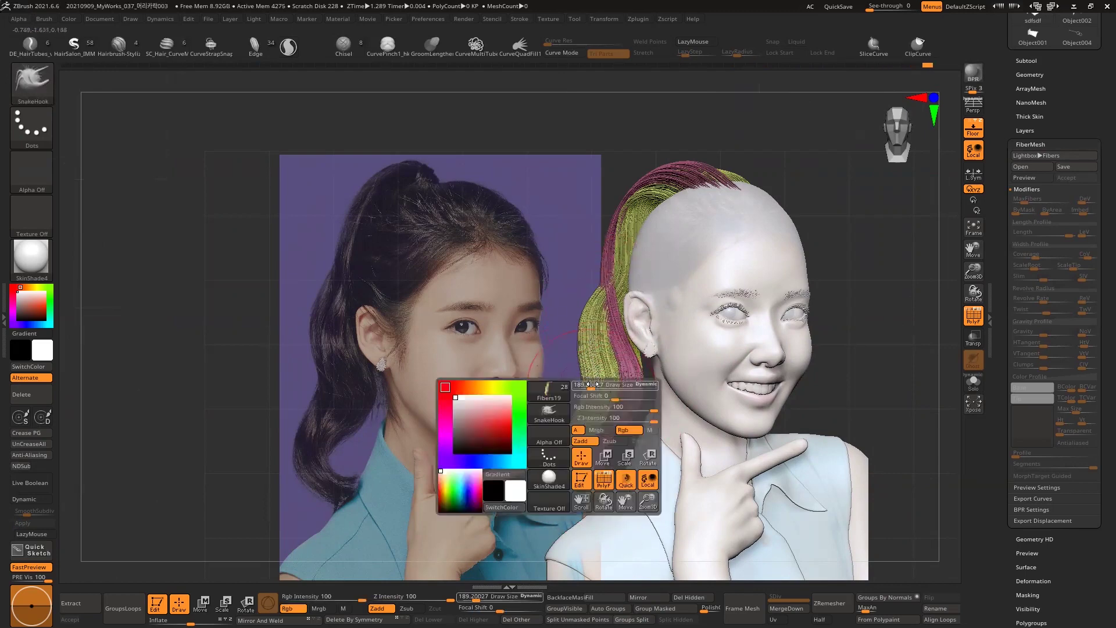
pyautogui.moveTo(592, 362)
pyautogui.mouseDown()
pyautogui.moveTo(752, 138)
pyautogui.moveTo(595, 250)
pyautogui.mouseUp()
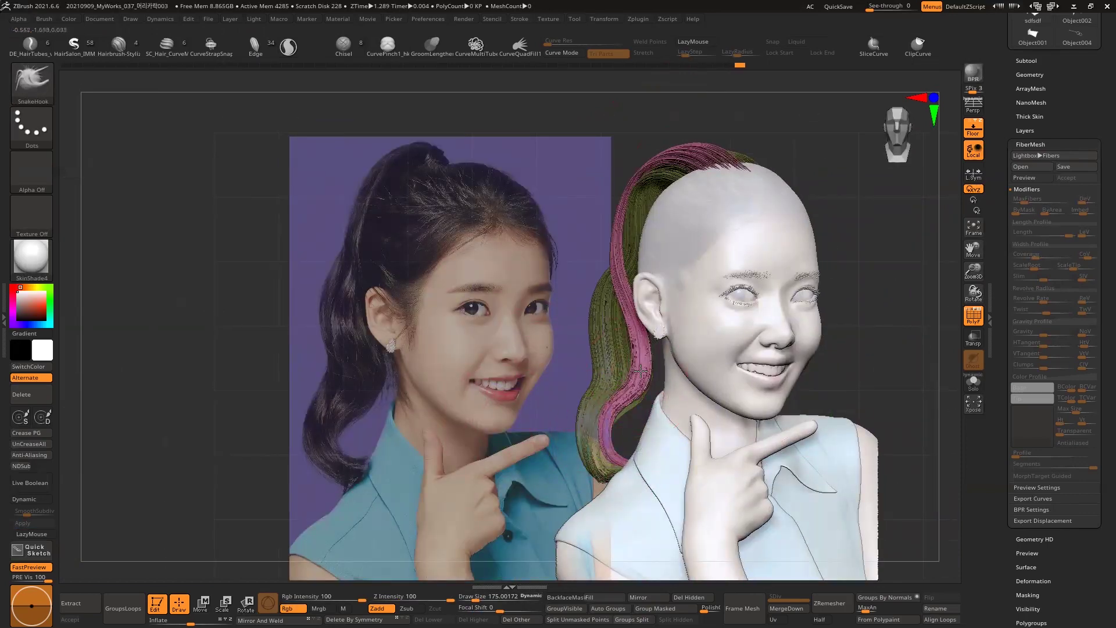
# Pull the ponytail locks into shape and rotate them around the crown.
pyautogui.keyDown('shift'); pyautogui.moveTo(632, 391); pyautogui.dragTo(631, 401); pyautogui.keyUp('shift')
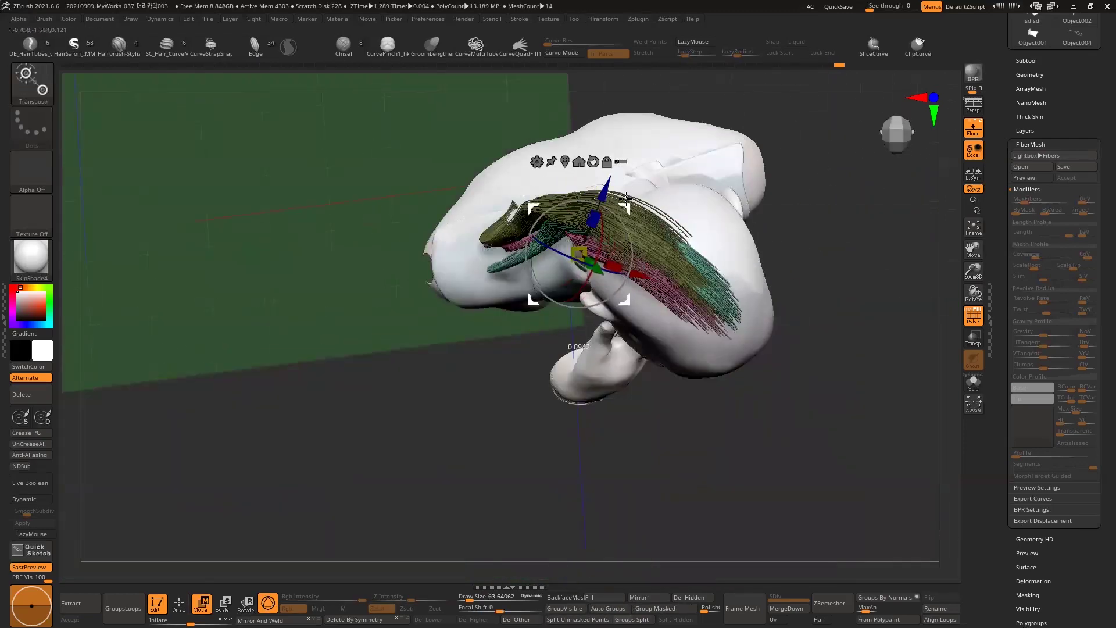
pyautogui.moveTo(625, 198); pyautogui.dragTo(656, 249)
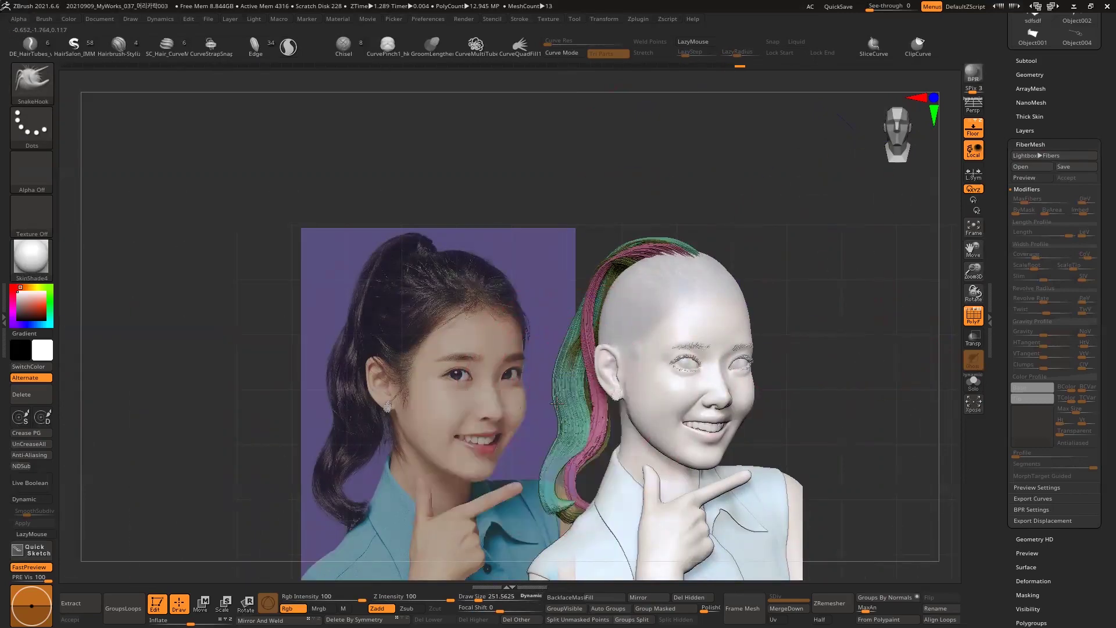
pyautogui.press('b')
pyautogui.press('s')
pyautogui.press('h')
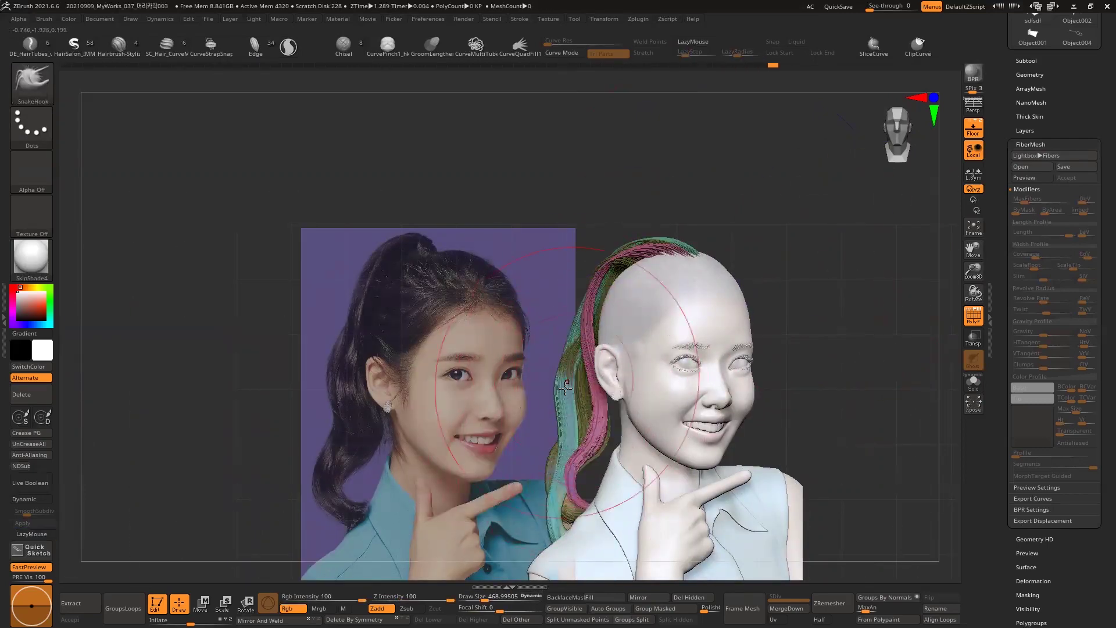
# Shape extra locks with SnakeHook, then Solo the current yellow strand.
pyautogui.press('b')
pyautogui.press('s')
pyautogui.press('h')
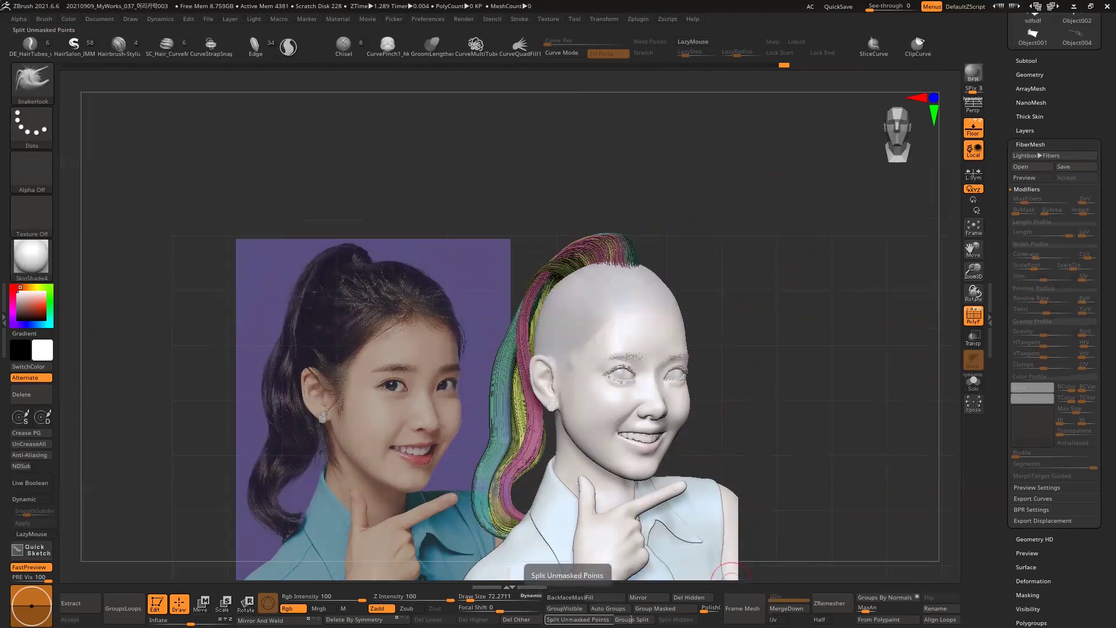
pyautogui.hotkey('alt', 'shift', 's')
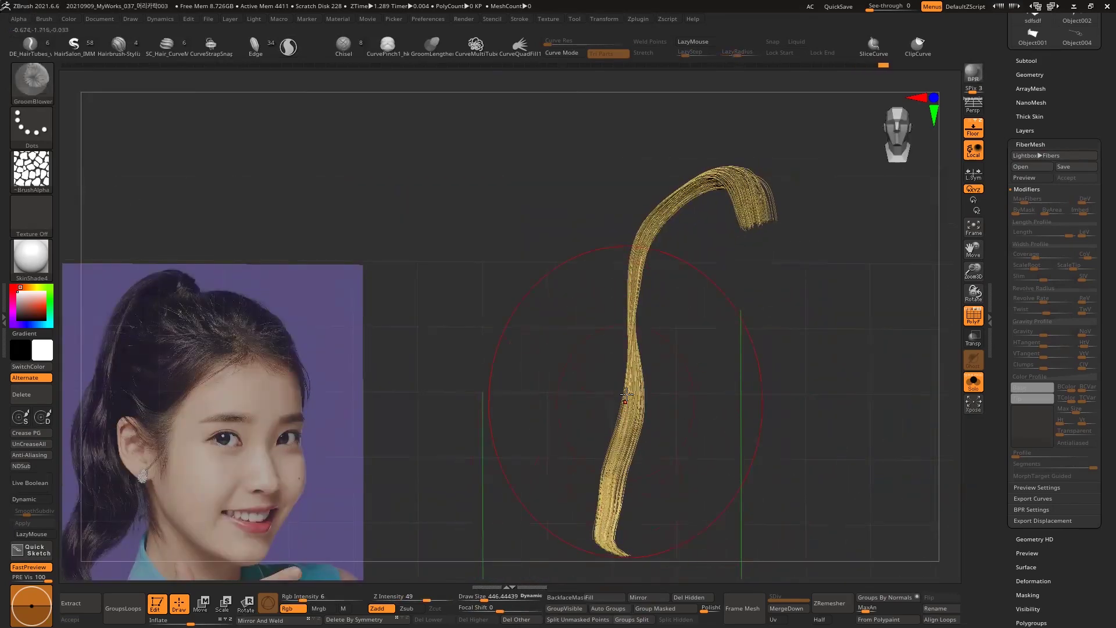
# Smooth and pull the locks by the ear, switch to GroomBlower, then select Fibers20_02 and Fibers19.
pyautogui.keyDown('shift'); pyautogui.moveTo(625, 396); pyautogui.dragTo(601, 533); pyautogui.keyUp('shift')
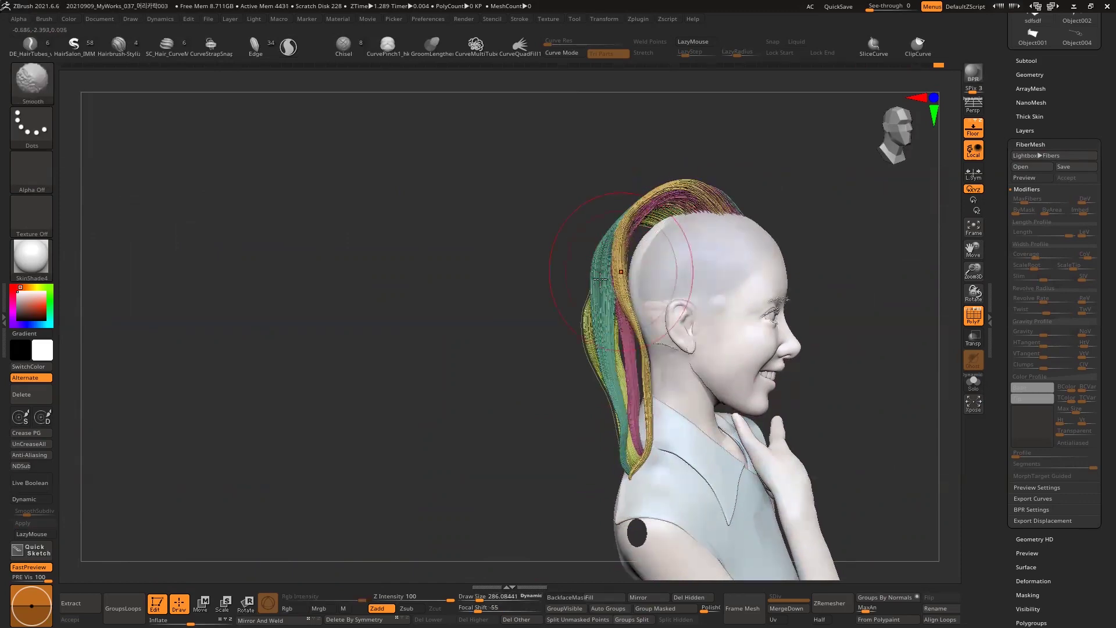
pyautogui.moveTo(607, 385); pyautogui.dragTo(625, 378)
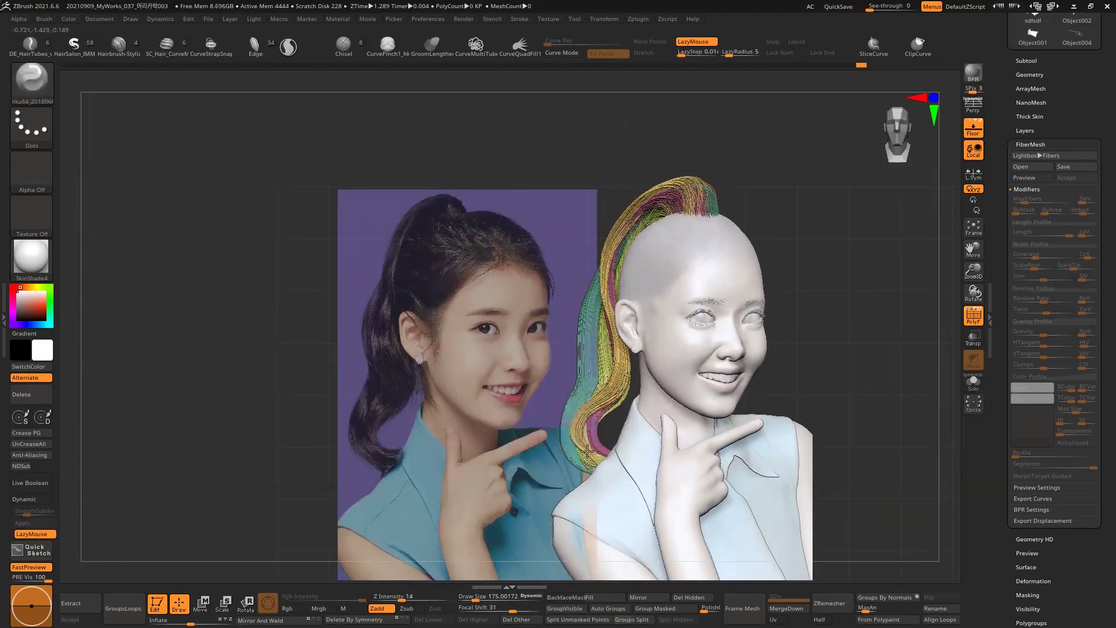
pyautogui.press('space')
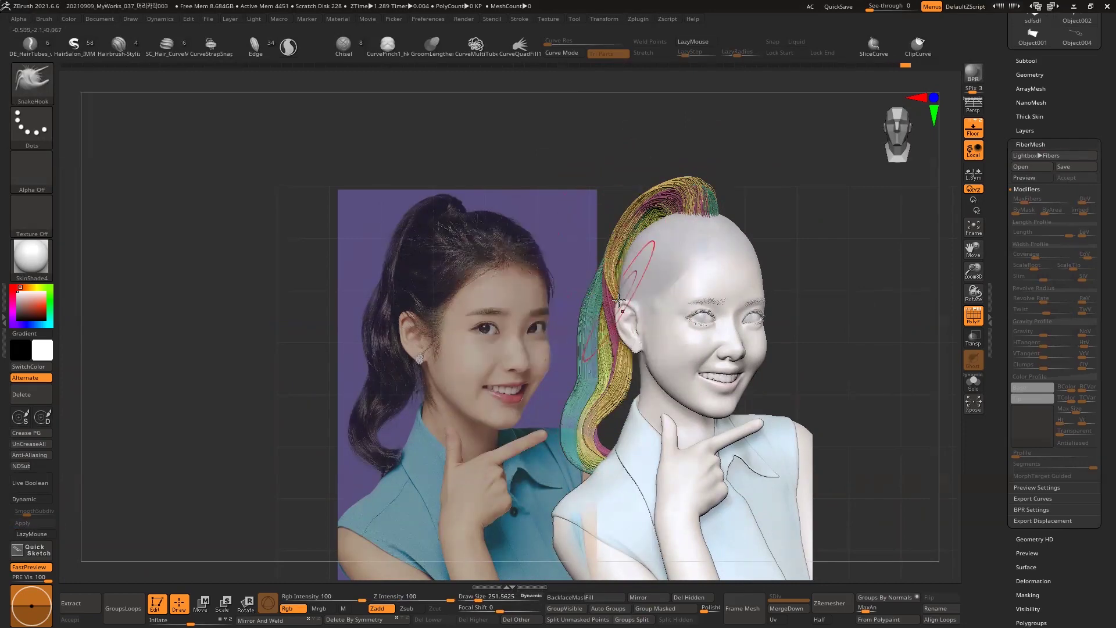
pyautogui.press('b')
pyautogui.press('g')
pyautogui.press('b')
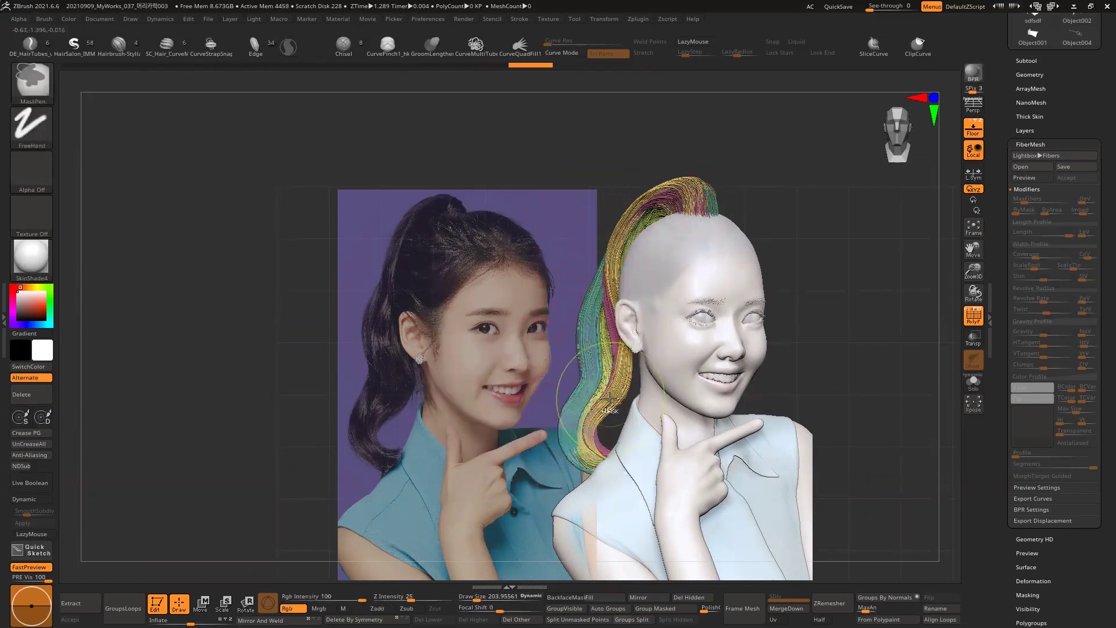
pyautogui.keyDown('alt'); pyautogui.click(571, 422); pyautogui.keyUp('alt')
pyautogui.keyDown('alt'); pyautogui.click(590, 451); pyautogui.keyUp('alt')
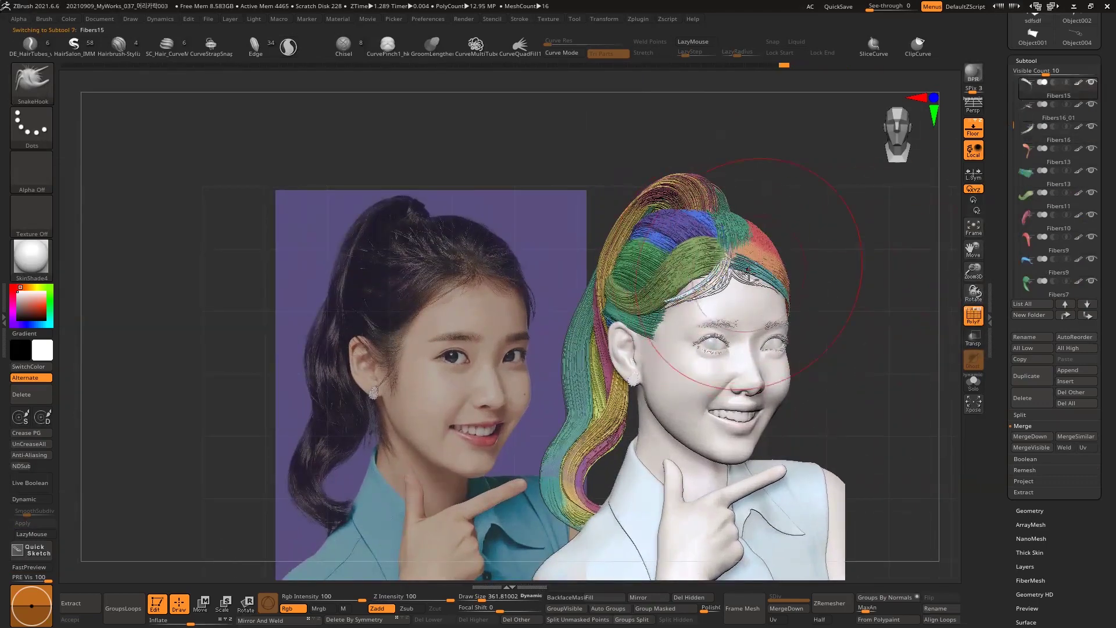
# Select the Fibers16 lock, rotate the view, then make Fibers20_01 the active subtool.
pyautogui.keyDown('alt'); pyautogui.click(749, 273); pyautogui.keyUp('alt')
pyautogui.moveTo(903, 431)
pyautogui.mouseDown()
pyautogui.moveTo(837, 263)
pyautogui.moveTo(581, 218)
pyautogui.mouseUp()
pyautogui.keyDown('alt'); pyautogui.click(579, 215); pyautogui.keyUp('alt')
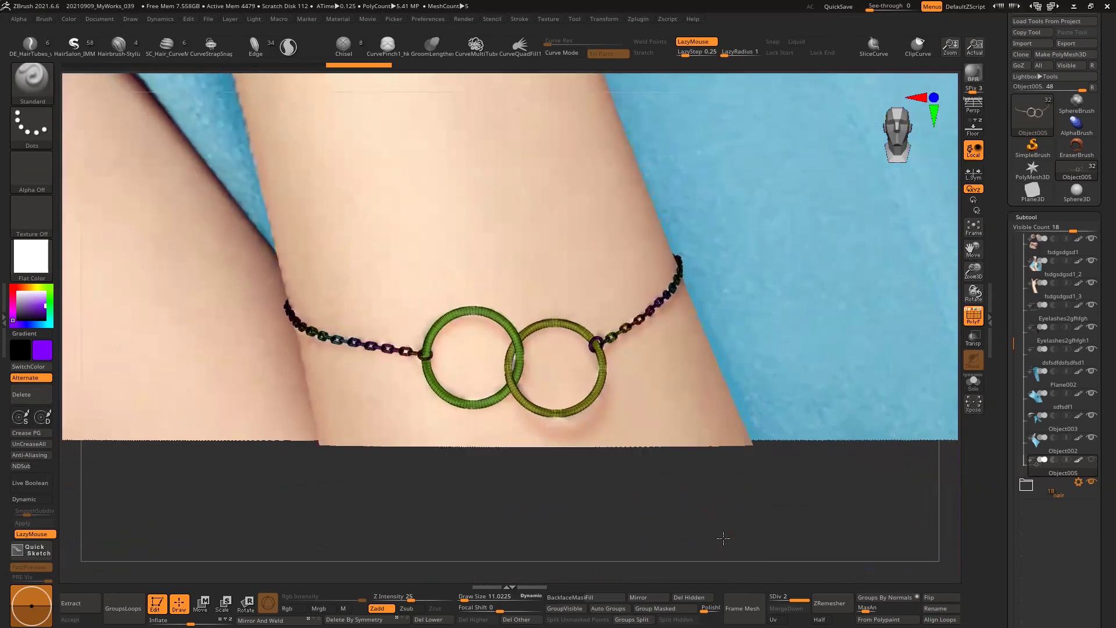
# Turn the view around the bracelet and select the ponytail, glove and bodysuit pieces.
pyautogui.moveTo(723, 538); pyautogui.dragTo(722, 538)
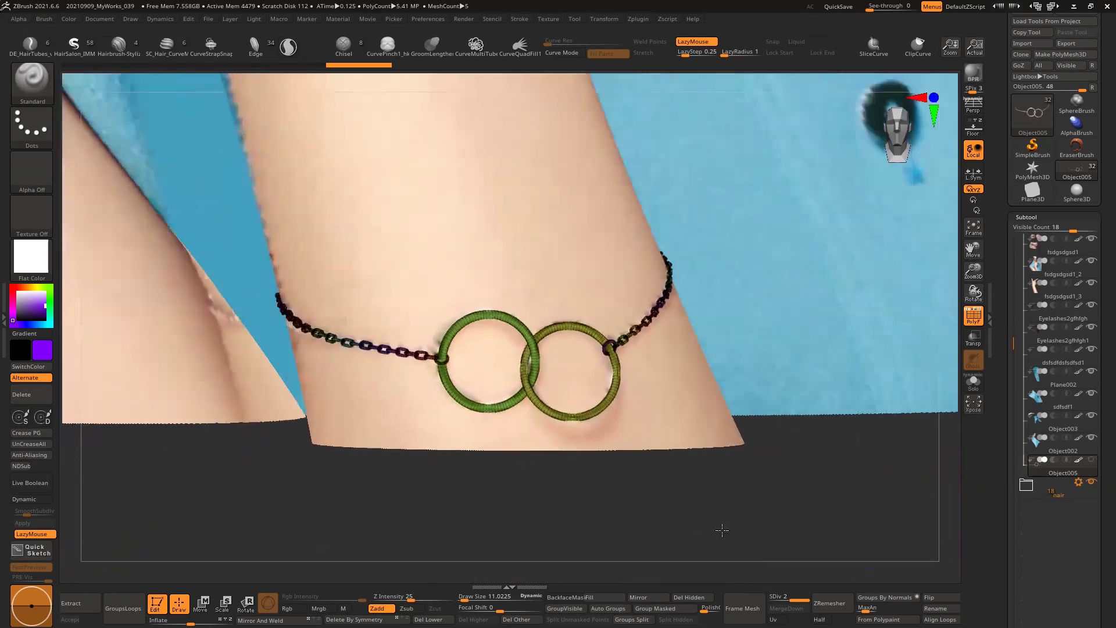
pyautogui.moveTo(721, 534); pyautogui.dragTo(732, 512)
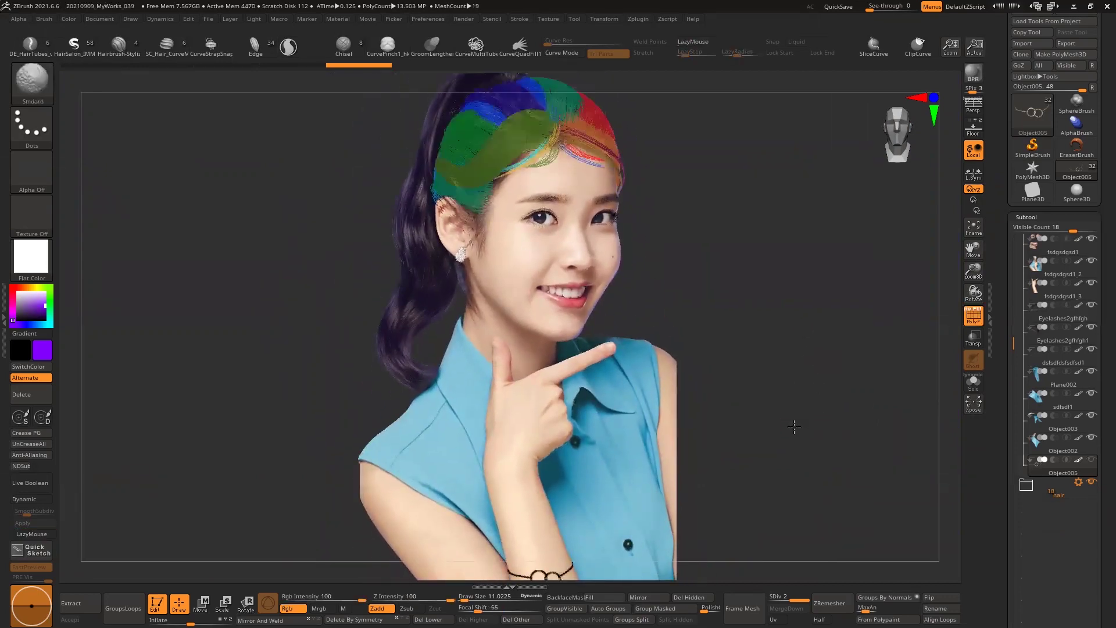
pyautogui.keyDown('alt'); pyautogui.click(419, 250); pyautogui.keyUp('alt')
pyautogui.keyDown('alt'); pyautogui.click(605, 329); pyautogui.keyUp('alt')
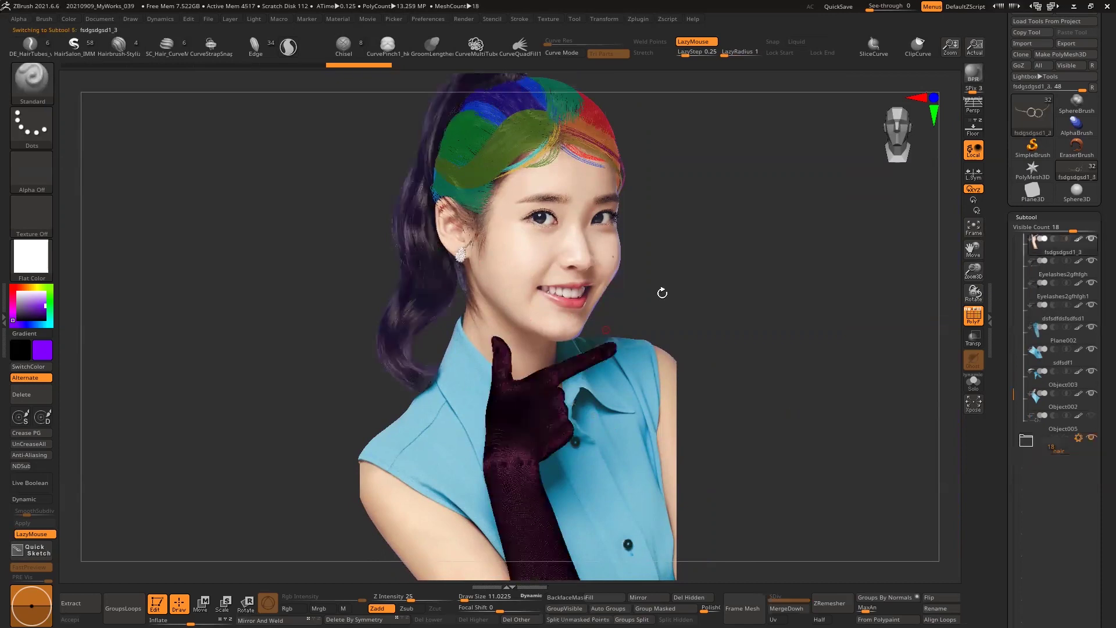
pyautogui.keyDown('alt'); pyautogui.click(670, 398); pyautogui.keyUp('alt')
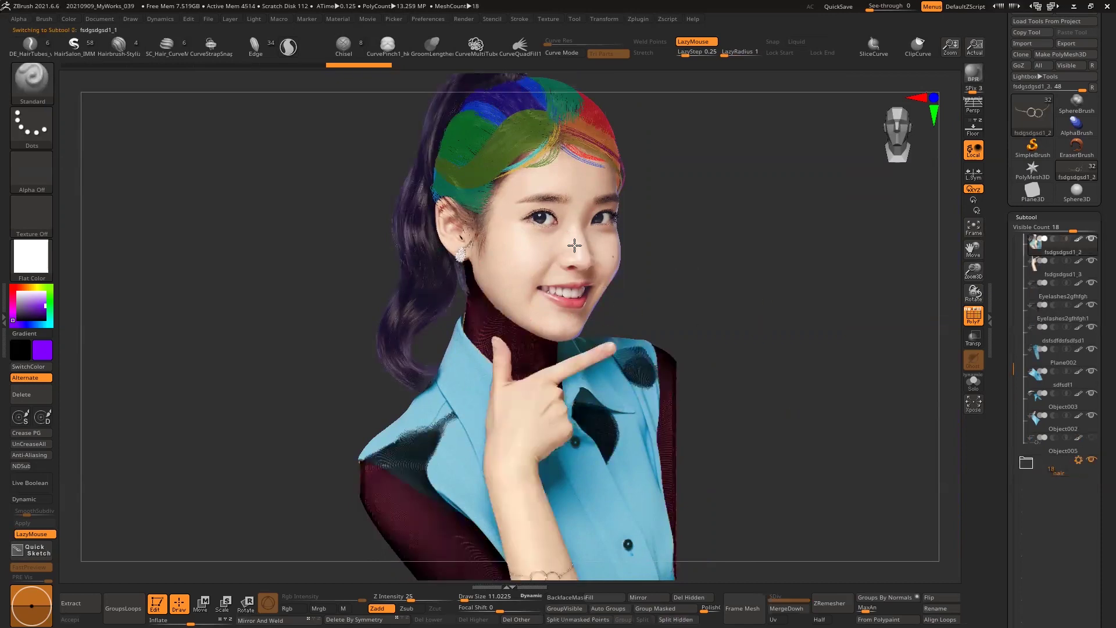
# Select the face, eyebrow and eyelash subtools, then turn off the PolyF overlay.
pyautogui.keyDown('alt'); pyautogui.click(574, 246); pyautogui.keyUp('alt')
pyautogui.keyDown('alt'); pyautogui.click(573, 294); pyautogui.keyUp('alt')
pyautogui.keyDown('alt'); pyautogui.click(569, 190); pyautogui.keyUp('alt')
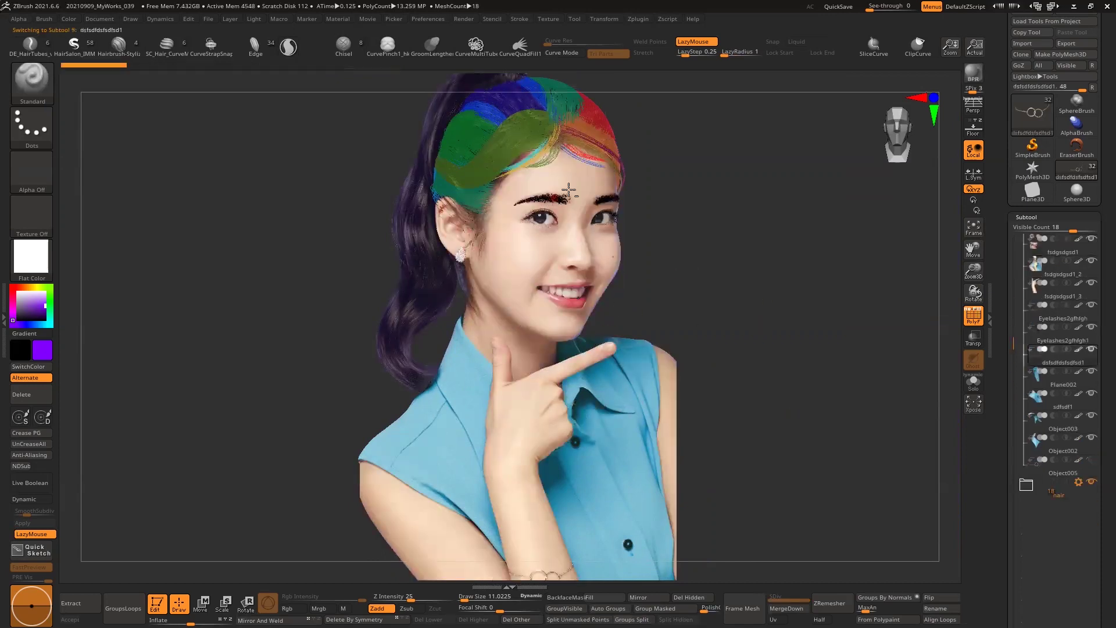
pyautogui.scroll(5, 697, 198)
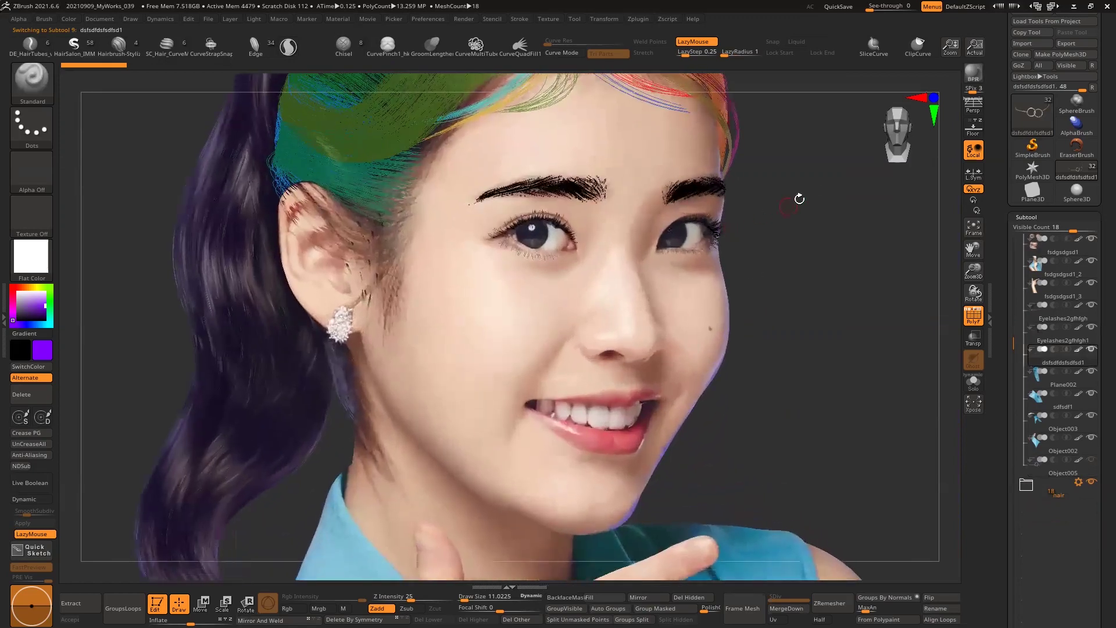
pyautogui.scroll(3, 797, 199)
pyautogui.keyDown('alt'); pyautogui.click(568, 218); pyautogui.keyUp('alt')
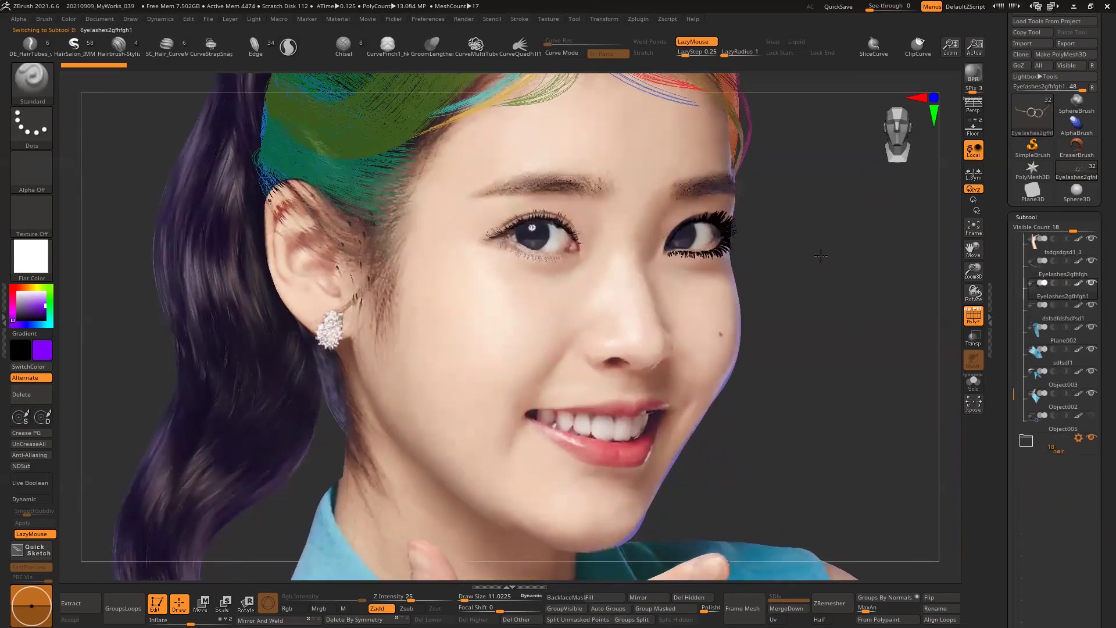
pyautogui.scroll(-6, 817, 247)
pyautogui.hotkey('shift', 'f')
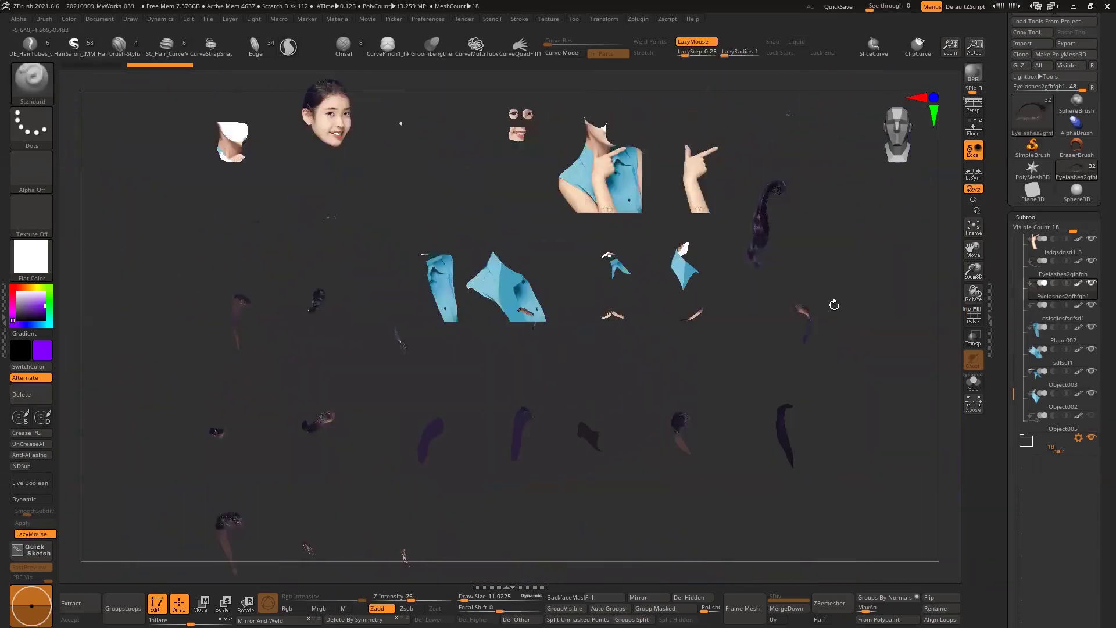
# Pan and zoom across the scattered pieces and turn PolyF back on.
pyautogui.keyDown('alt'); pyautogui.moveTo(354, 199); pyautogui.dragTo(447, 260); pyautogui.keyUp('alt')
pyautogui.scroll(2, 583, 249)
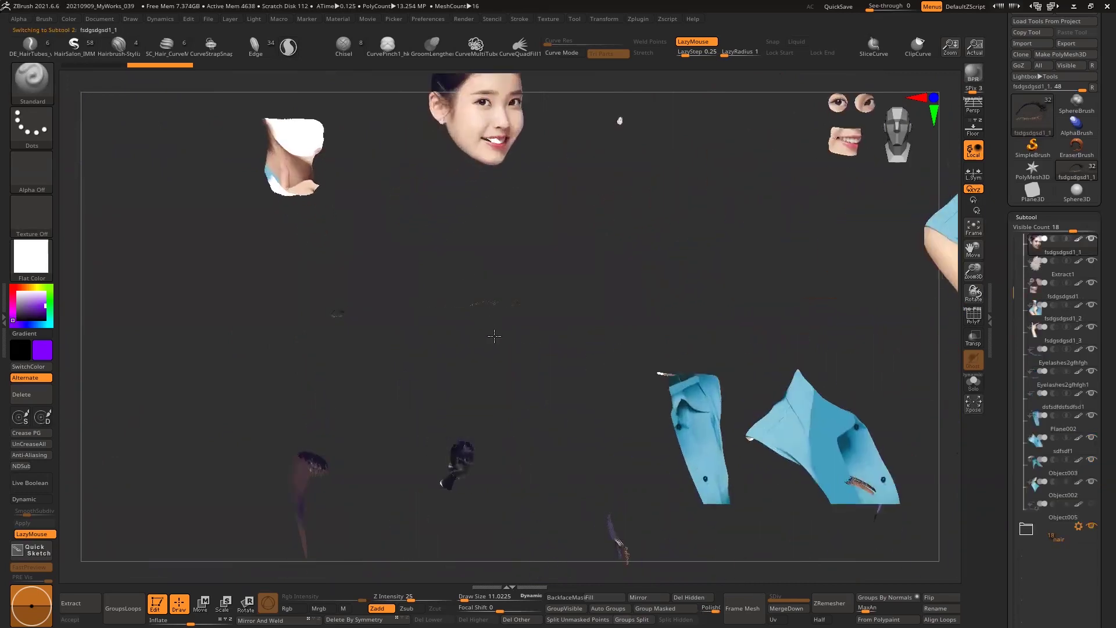
pyautogui.scroll(1, 583, 249)
pyautogui.scroll(1, 583, 248)
pyautogui.scroll(1, 583, 249)
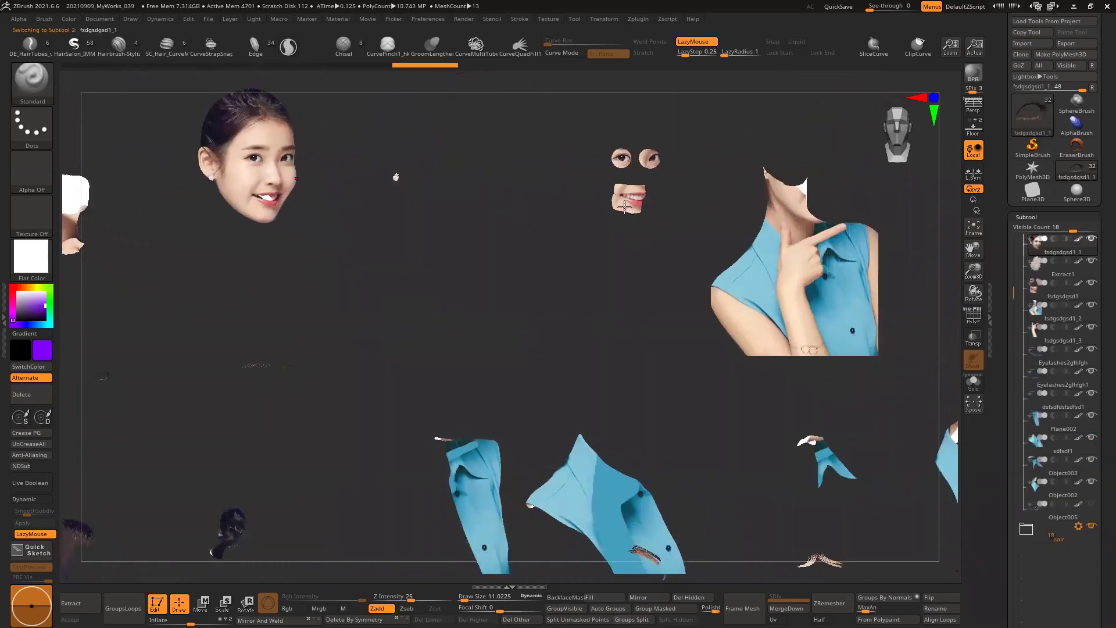
pyautogui.hotkey('shift', 'f')
# Select the torso, hand and shirt (Plane002) pieces in turn.
pyautogui.moveTo(952, 308); pyautogui.dragTo(696, 293)
pyautogui.keyDown('alt'); pyautogui.click(697, 294); pyautogui.keyUp('alt')
pyautogui.keyDown('alt'); pyautogui.click(875, 296); pyautogui.keyUp('alt')
pyautogui.moveTo(876, 296)
pyautogui.mouseDown()
pyautogui.moveTo(723, 289)
pyautogui.moveTo(553, 386)
pyautogui.mouseUp()
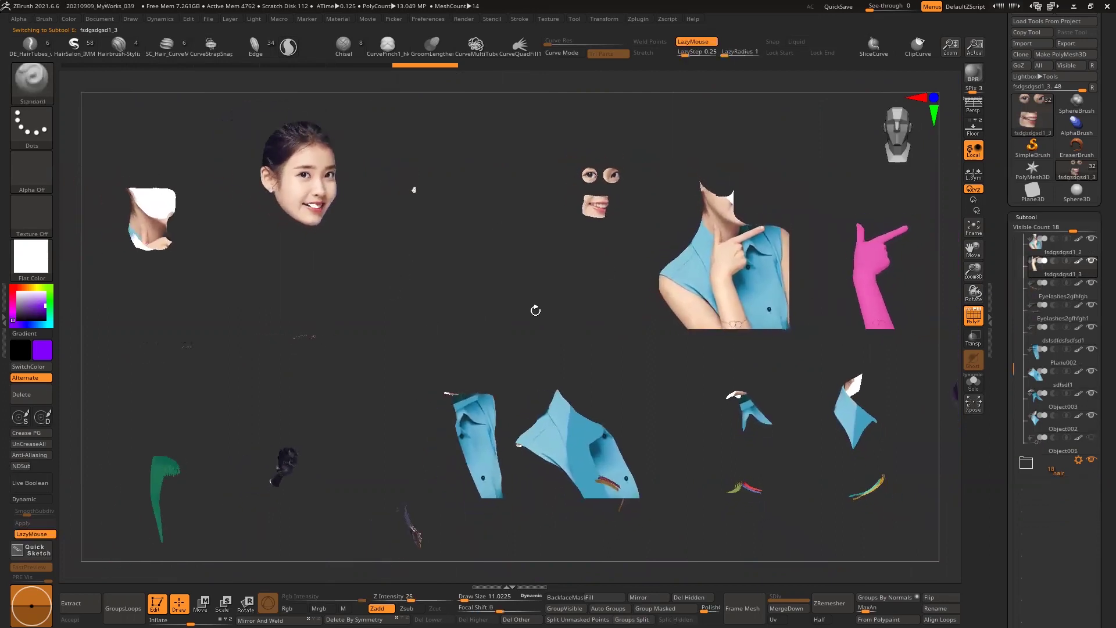
pyautogui.keyDown('alt'); pyautogui.click(553, 386); pyautogui.keyUp('alt')
pyautogui.keyDown('alt'); pyautogui.click(468, 380); pyautogui.keyUp('alt')
# Zoom out over the pieces and apply the NormalRGBMat material.
pyautogui.moveTo(468, 380)
pyautogui.mouseDown()
pyautogui.moveTo(569, 434)
pyautogui.moveTo(505, 234)
pyautogui.mouseUp()
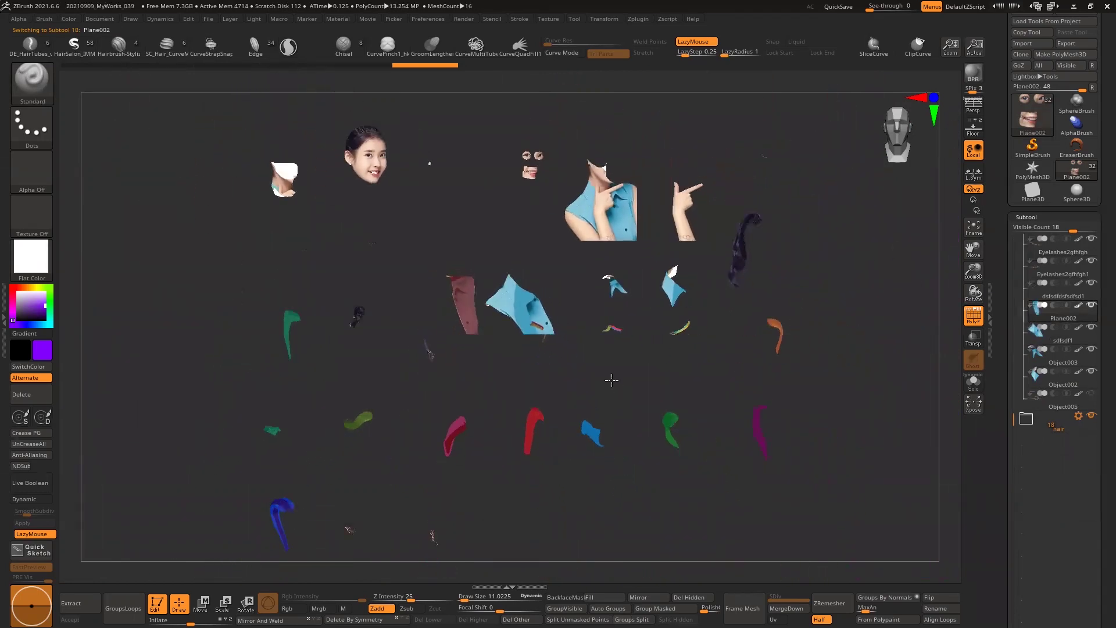
pyautogui.keyDown('shift'); pyautogui.moveTo(505, 235); pyautogui.dragTo(313, 361); pyautogui.keyUp('shift')
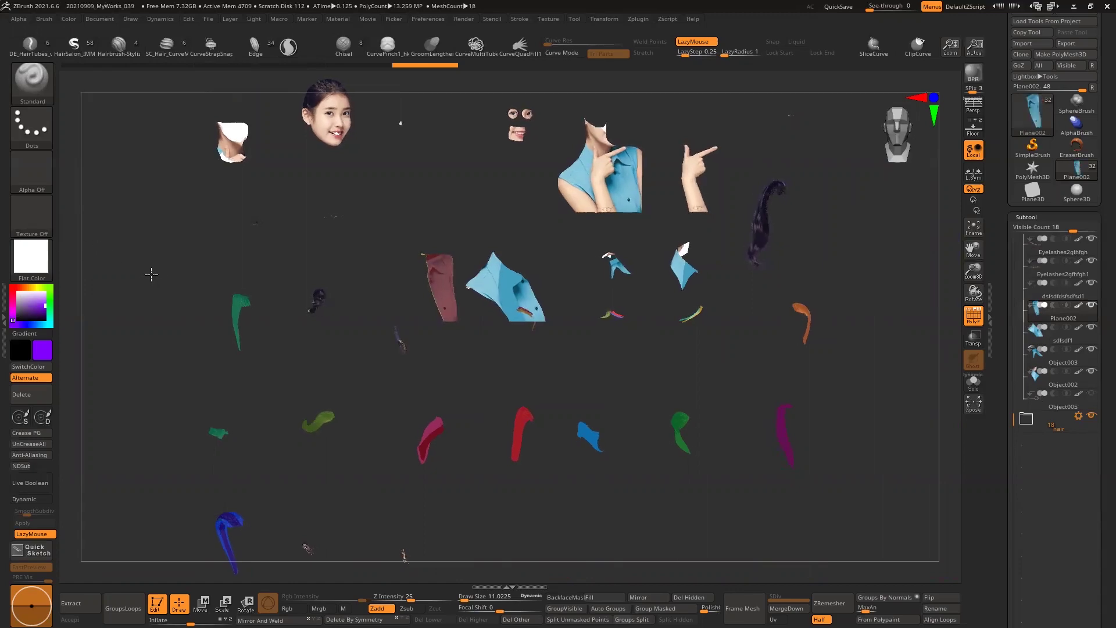
pyautogui.moveTo(156, 273); pyautogui.dragTo(397, 207)
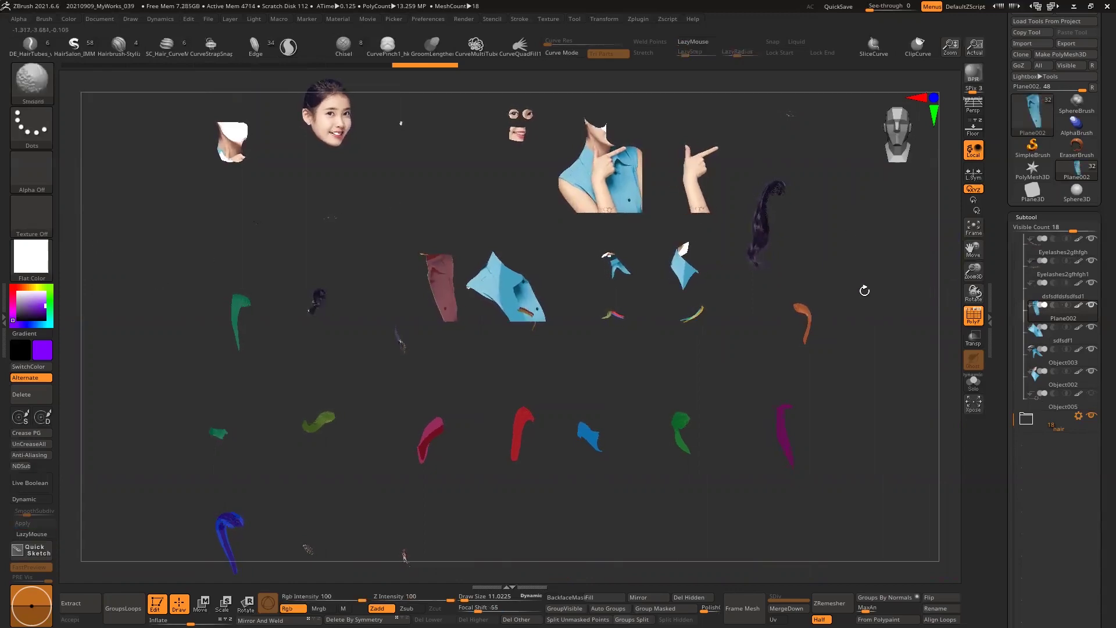
pyautogui.click(31, 255)
pyautogui.click(842, 510)
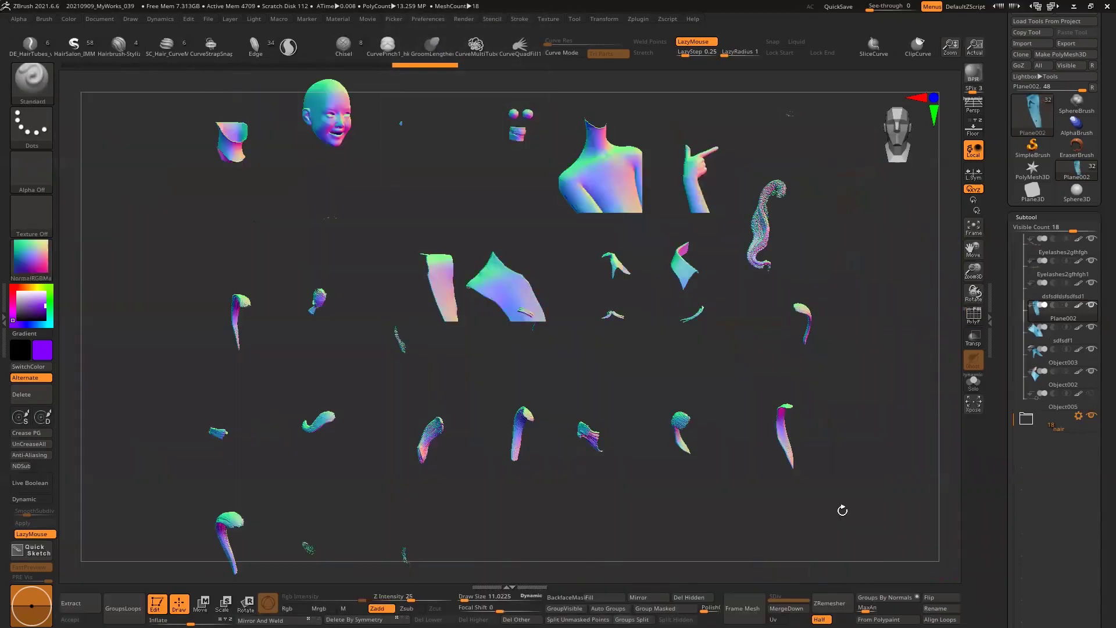
# Zoom to the bracelet rings, apply the Flat Color material, and frame the whole bust.
pyautogui.moveTo(414, 386); pyautogui.dragTo(401, 376)
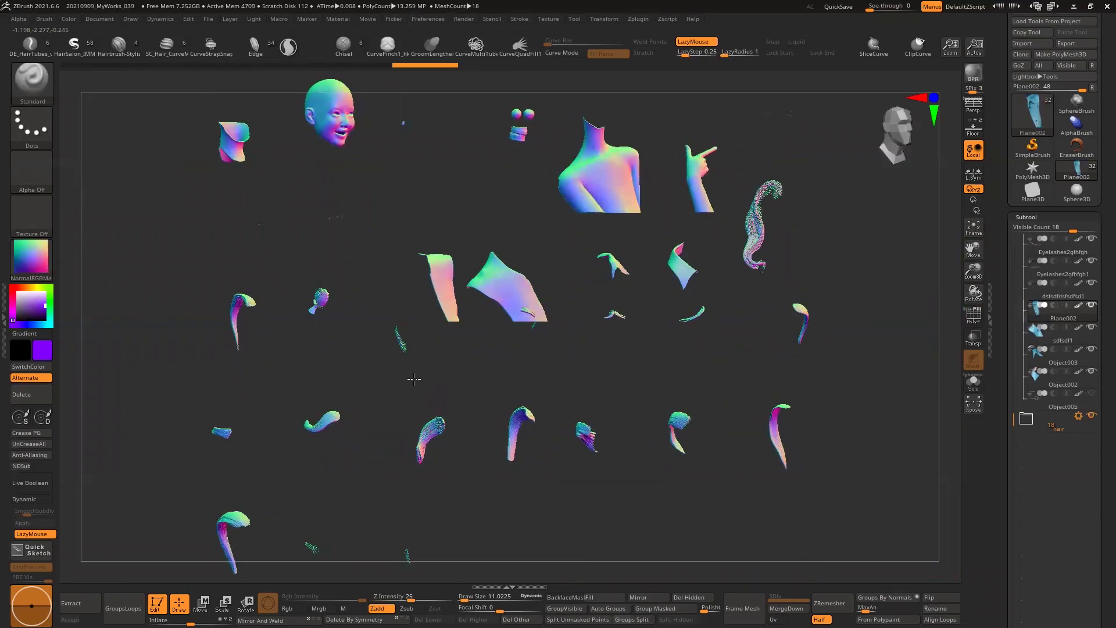
pyautogui.keyDown('alt'); pyautogui.moveTo(494, 180); pyautogui.dragTo(714, 229); pyautogui.keyUp('alt')
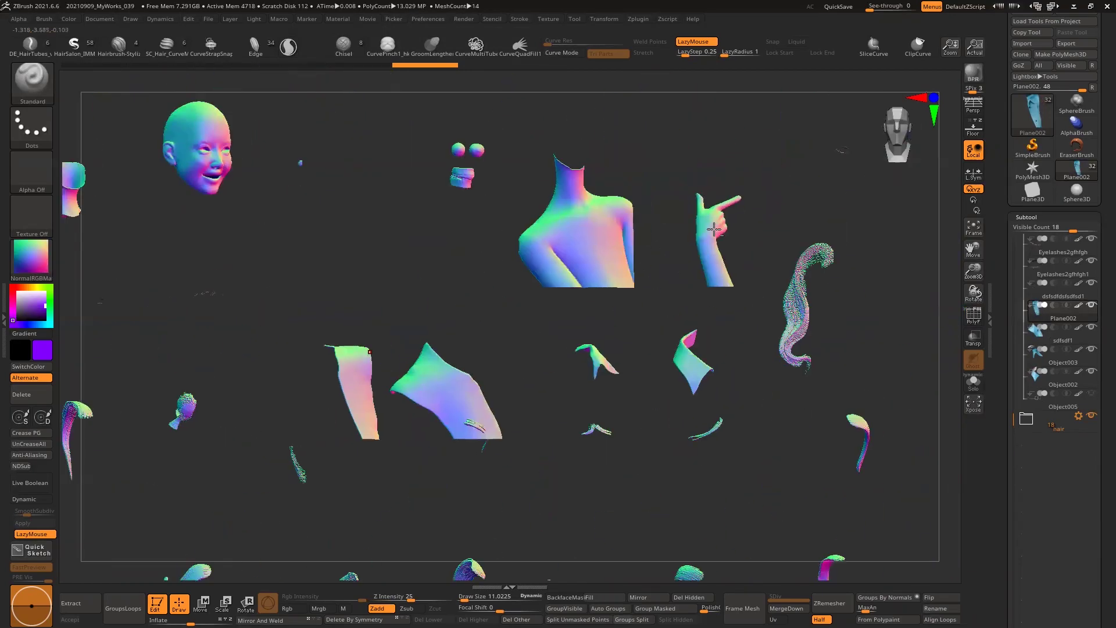
pyautogui.moveTo(667, 308)
pyautogui.mouseDown()
pyautogui.moveTo(639, 369)
pyautogui.moveTo(711, 377)
pyautogui.mouseUp()
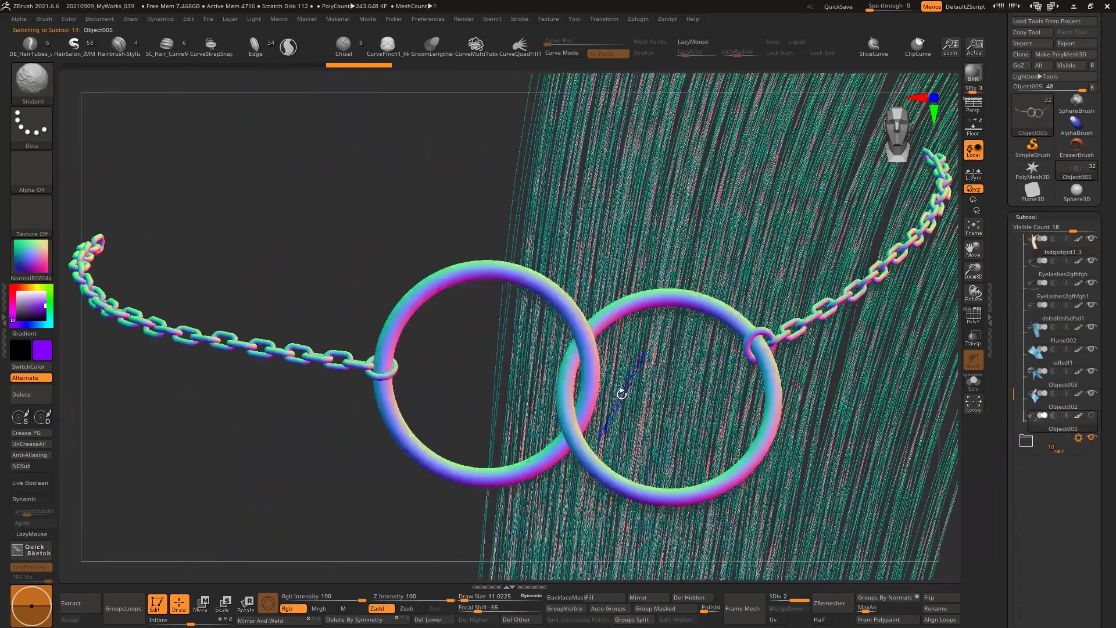
pyautogui.moveTo(382, 308)
pyautogui.mouseDown()
pyautogui.moveTo(366, 249)
pyautogui.moveTo(386, 244)
pyautogui.moveTo(341, 249)
pyautogui.moveTo(355, 247)
pyautogui.mouseUp()
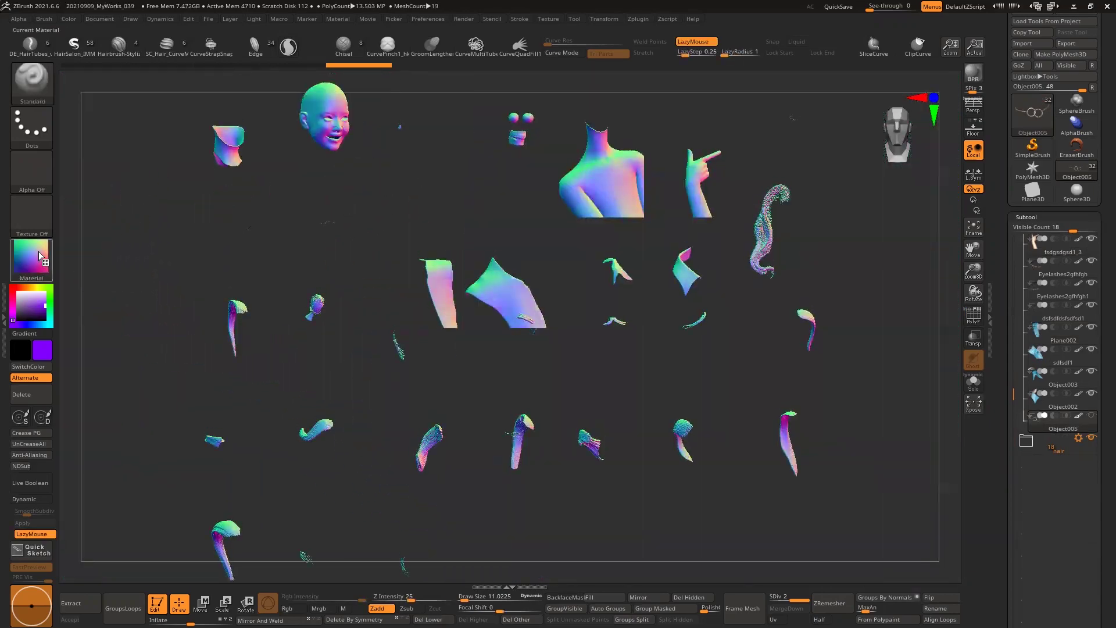
pyautogui.click(31, 256)
pyautogui.click(94, 516)
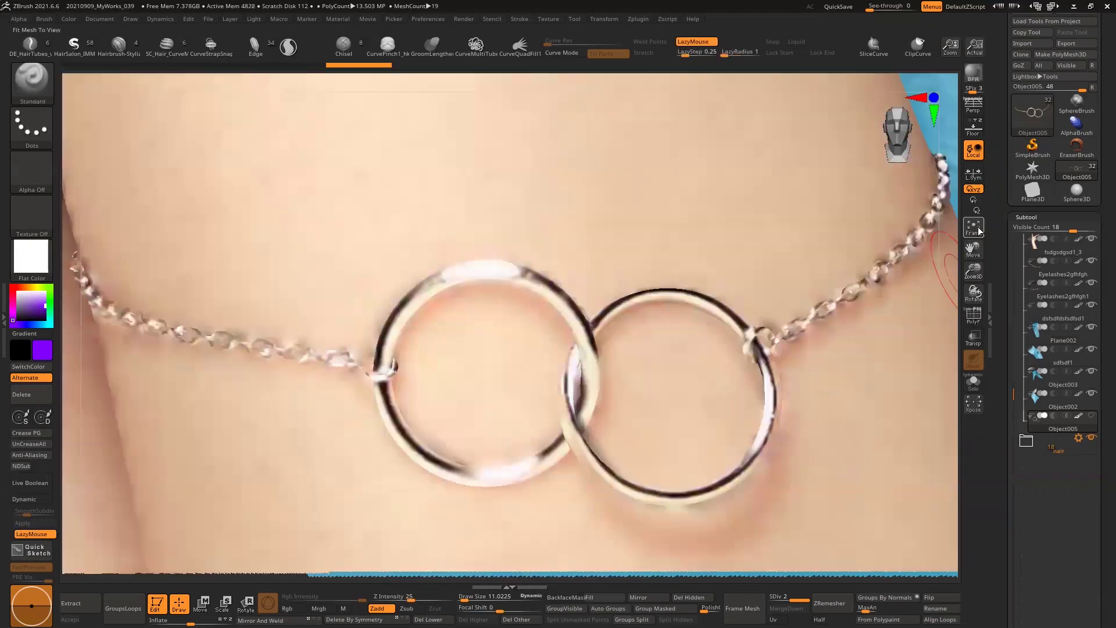
pyautogui.click(979, 232)
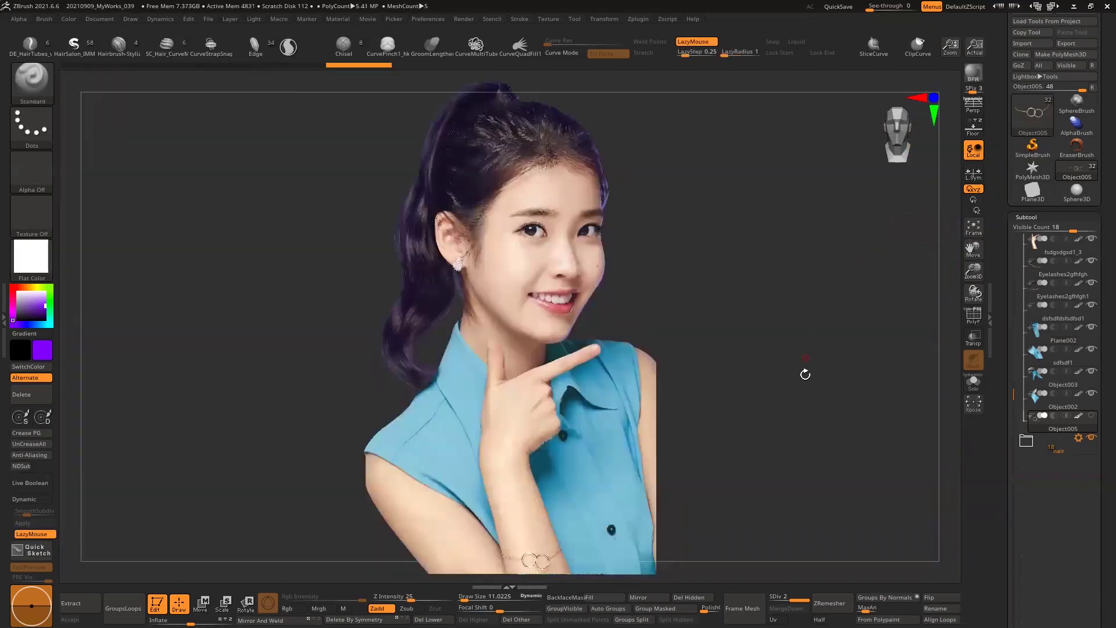
# Apply the 2017HKU64_00 material, adjust the main light's direction and add a dimmer second light.
pyautogui.click(42, 263)
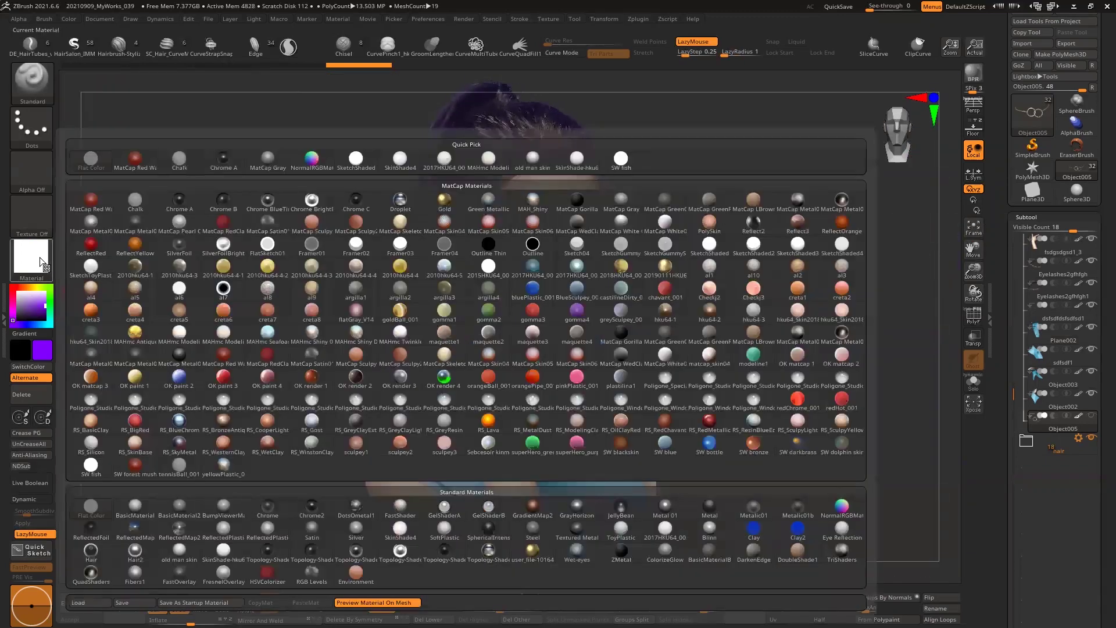
pyautogui.click(665, 527)
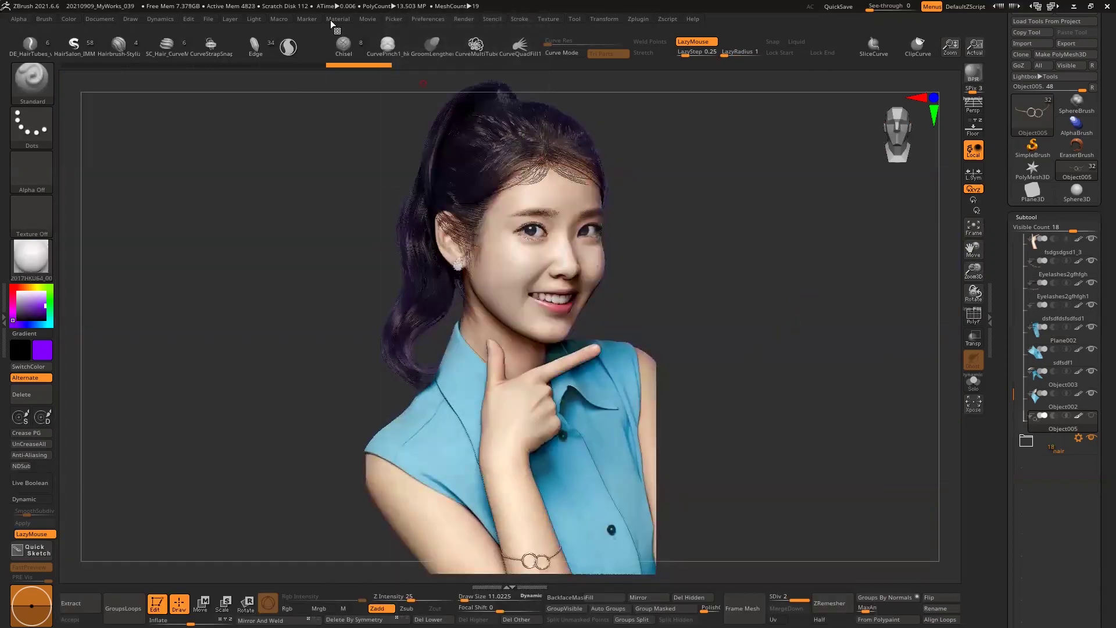
pyautogui.click(254, 18)
pyautogui.moveTo(279, 61); pyautogui.dragTo(288, 56)
pyautogui.click(342, 57)
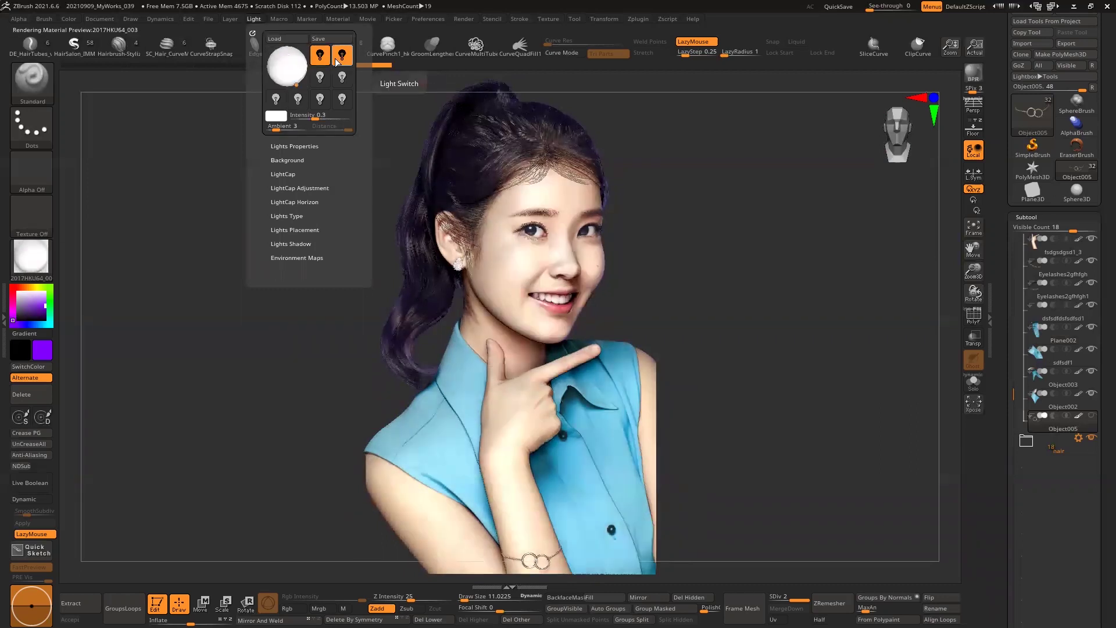
pyautogui.moveTo(307, 116); pyautogui.dragTo(305, 116)
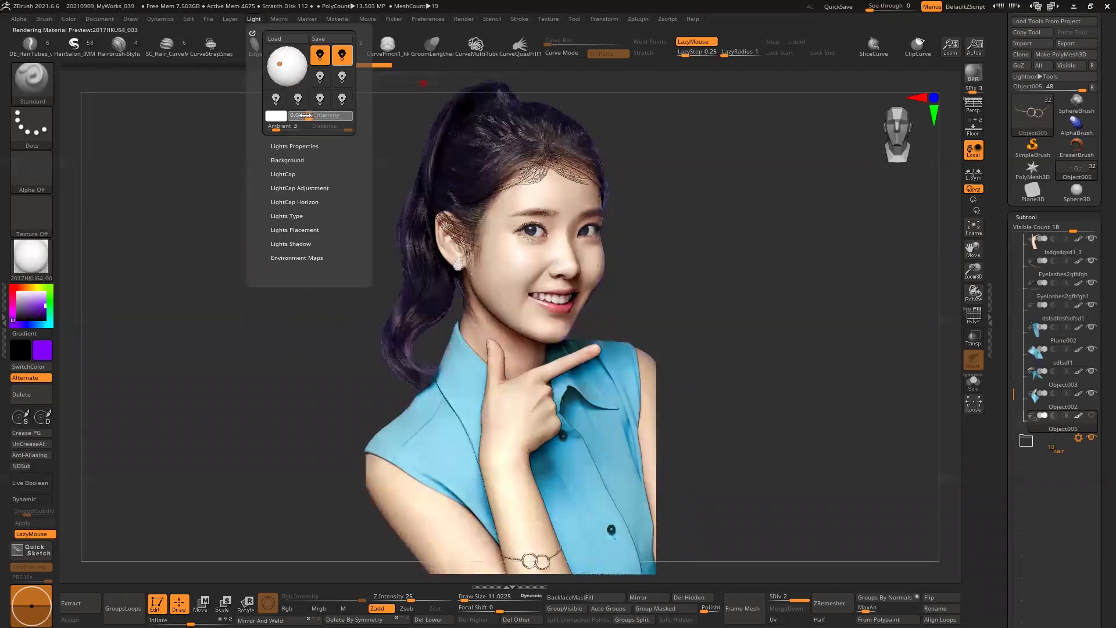
# Switch on a third light in pink-magenta at about 1.08 intensity.
pyautogui.click(322, 80)
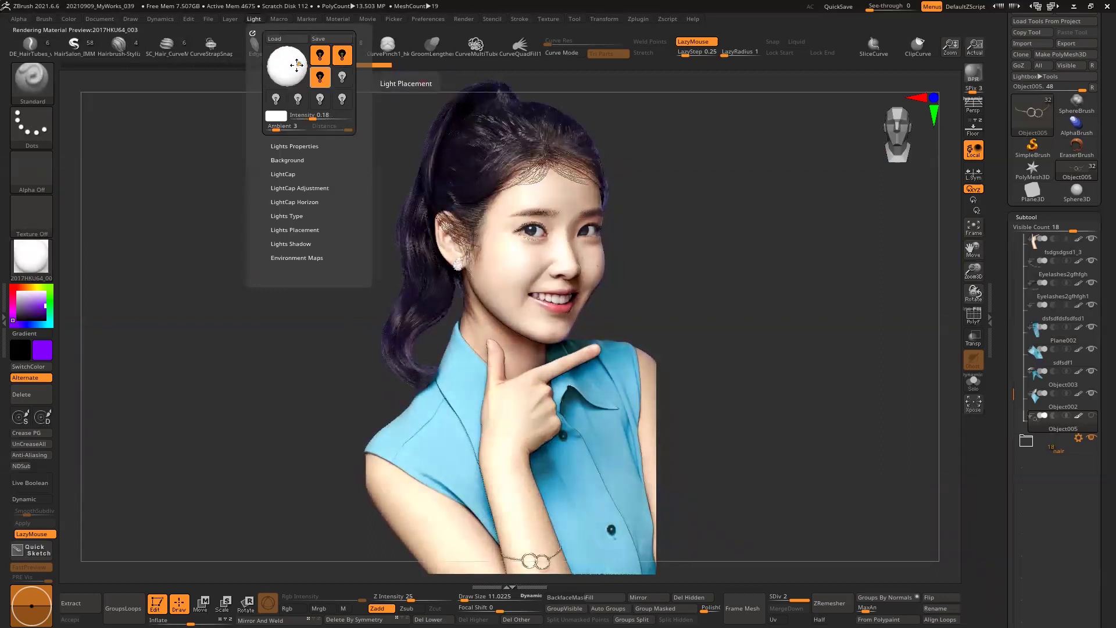
pyautogui.click(284, 117)
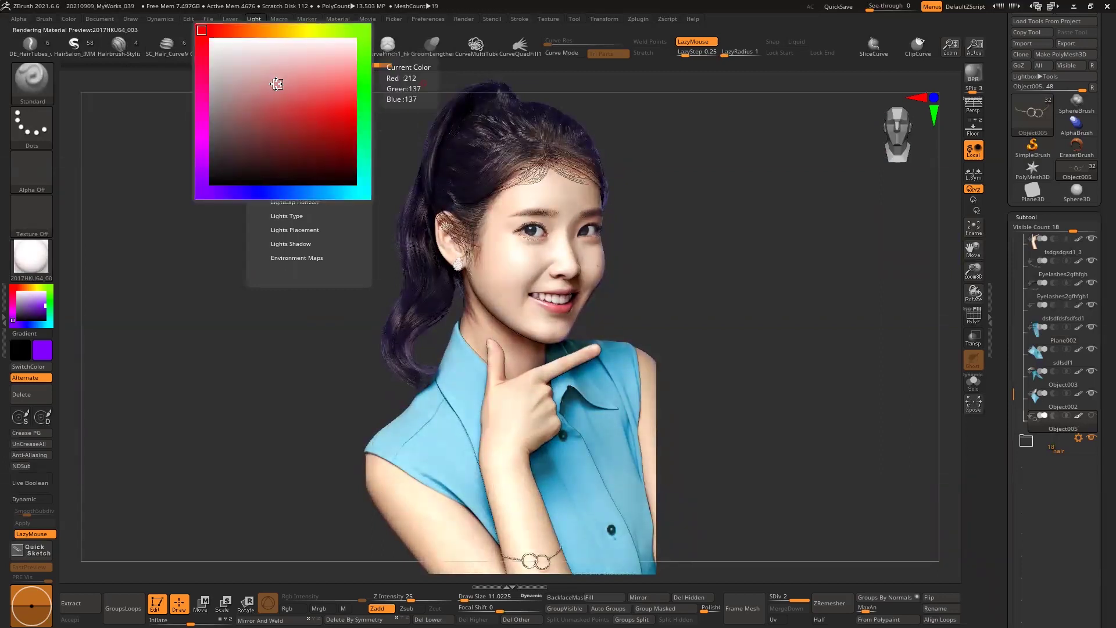
pyautogui.click(202, 128)
pyautogui.click(297, 97)
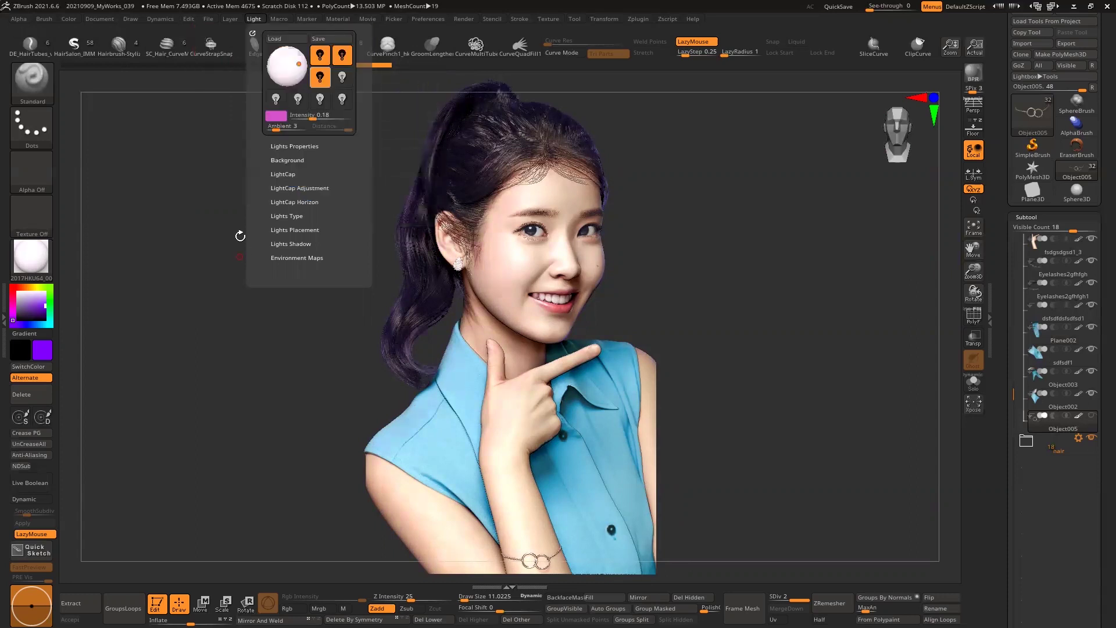
pyautogui.moveTo(316, 116); pyautogui.dragTo(318, 116)
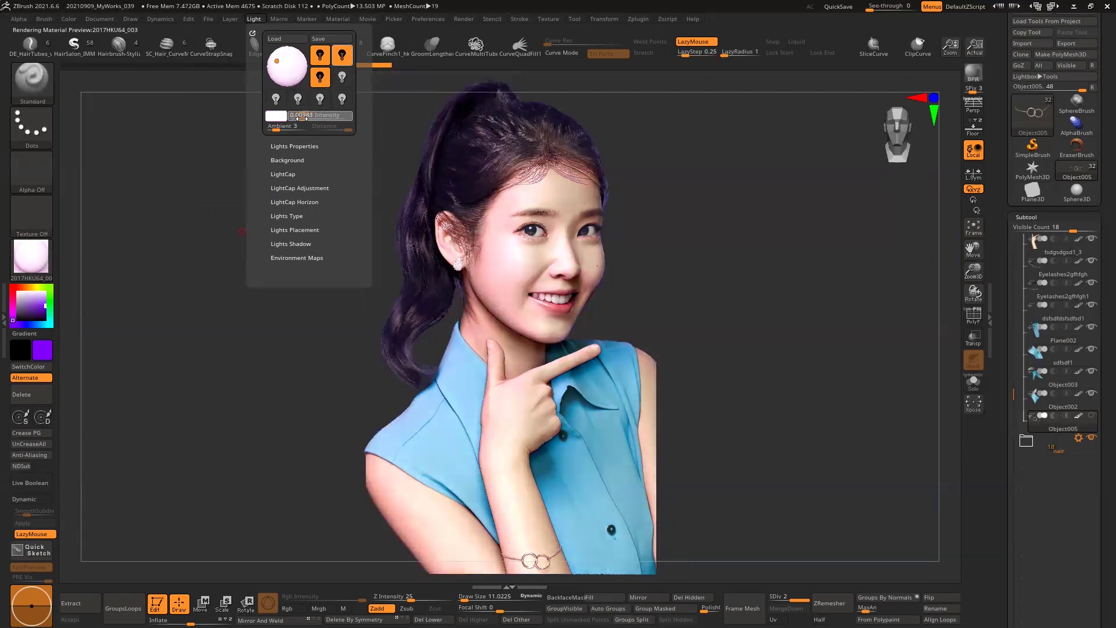
# Try orange and blue light hues before setting the light back to pink.
pyautogui.click(276, 116)
pyautogui.click(338, 117)
pyautogui.click(254, 19)
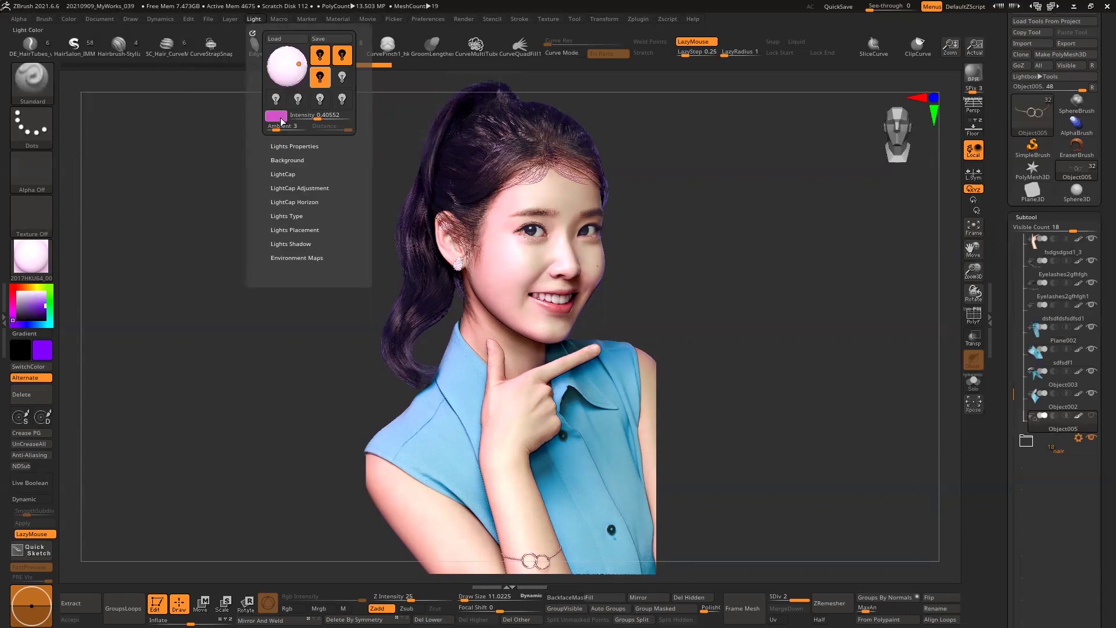
pyautogui.click(276, 116)
pyautogui.click(256, 33)
pyautogui.click(360, 45)
pyautogui.click(314, 195)
pyautogui.click(198, 137)
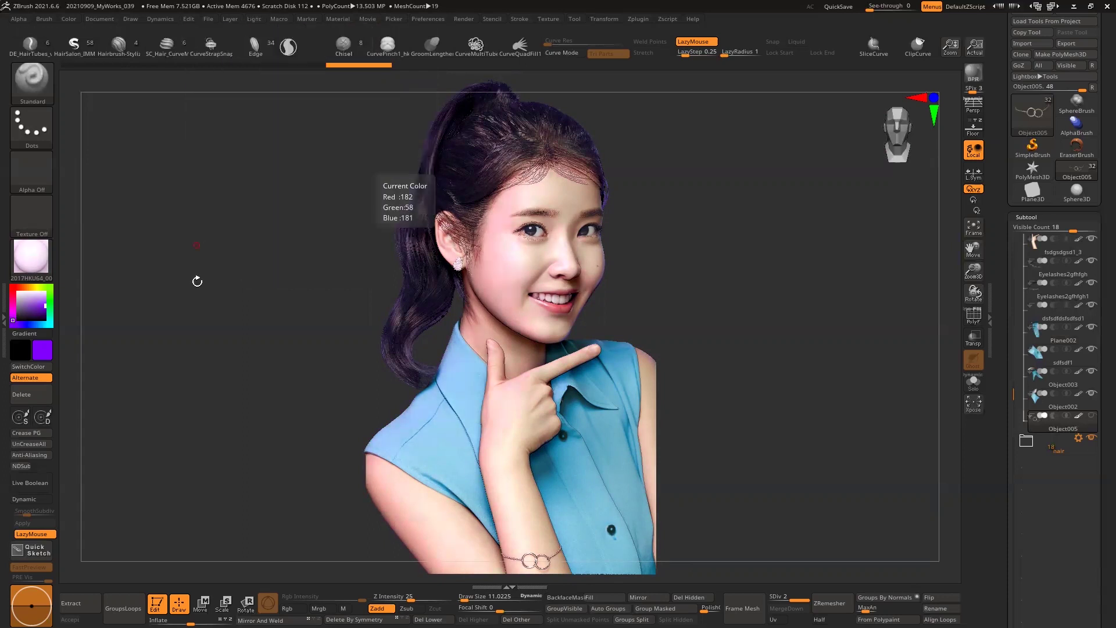
# Move a light to the model's left, tint one faint blue, then select fsdgsdgsd1_1 and Plane002.
pyautogui.moveTo(288, 67); pyautogui.dragTo(283, 66)
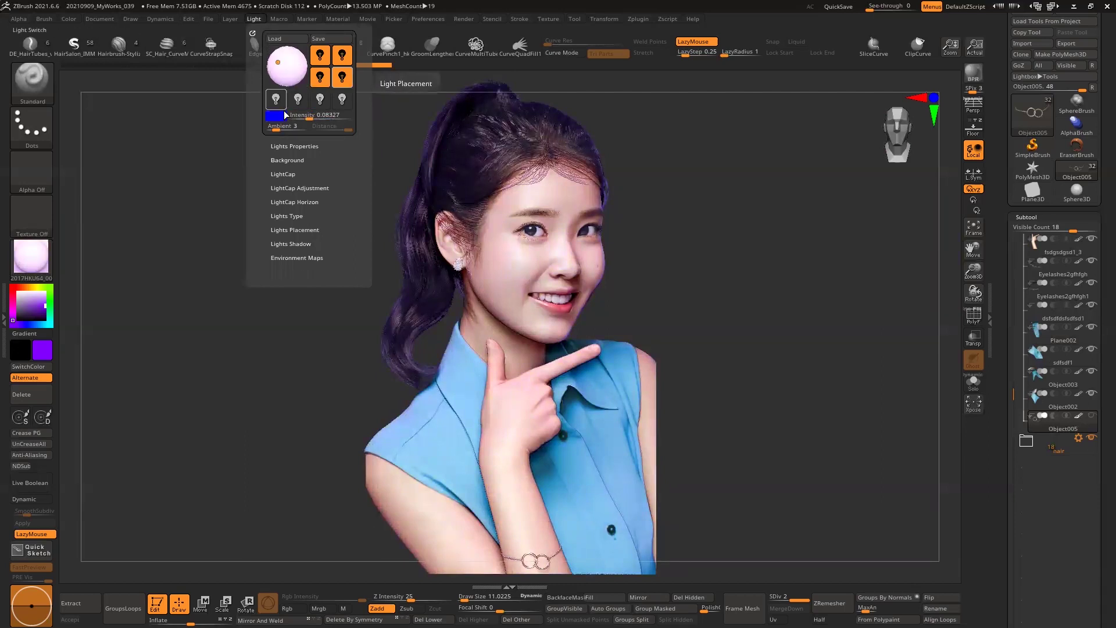
pyautogui.click(284, 116)
pyautogui.moveTo(299, 346)
pyautogui.mouseDown()
pyautogui.moveTo(274, 336)
pyautogui.moveTo(273, 366)
pyautogui.moveTo(229, 348)
pyautogui.moveTo(237, 366)
pyautogui.moveTo(320, 386)
pyautogui.moveTo(316, 340)
pyautogui.mouseUp()
pyautogui.keyDown('alt'); pyautogui.click(459, 342); pyautogui.keyUp('alt')
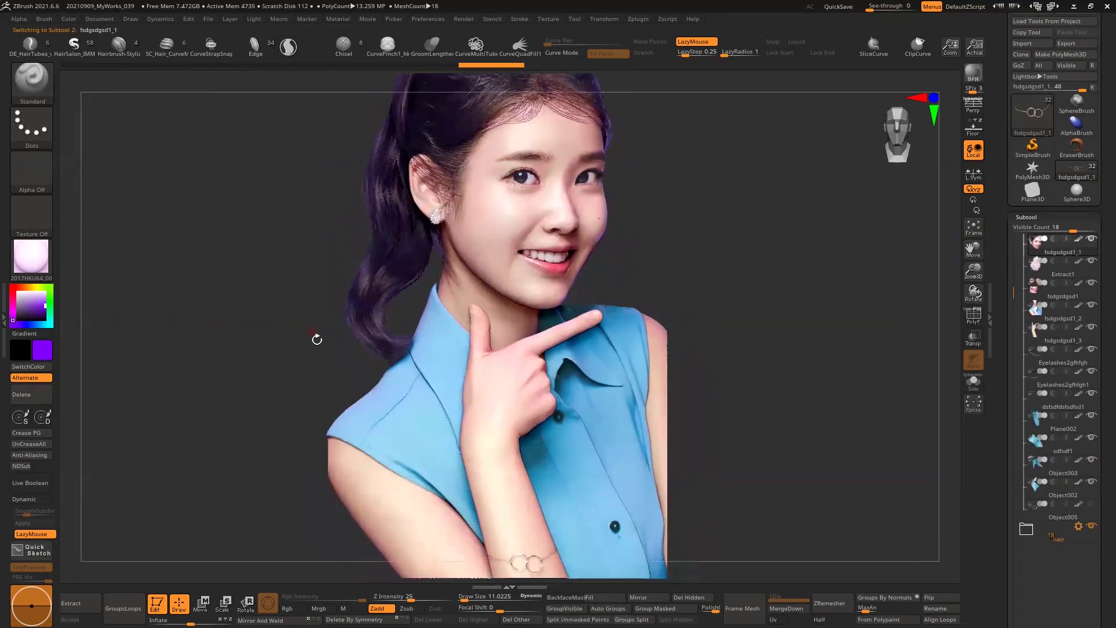
pyautogui.keyDown('alt'); pyautogui.click(648, 350); pyautogui.keyUp('alt')
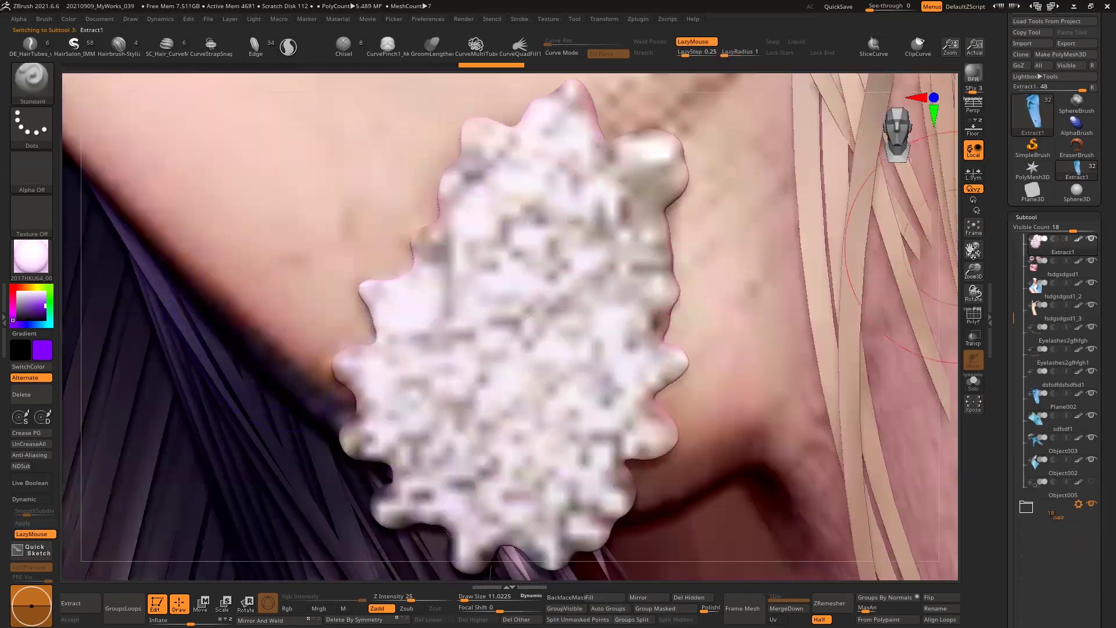
pyautogui.click(973, 227)
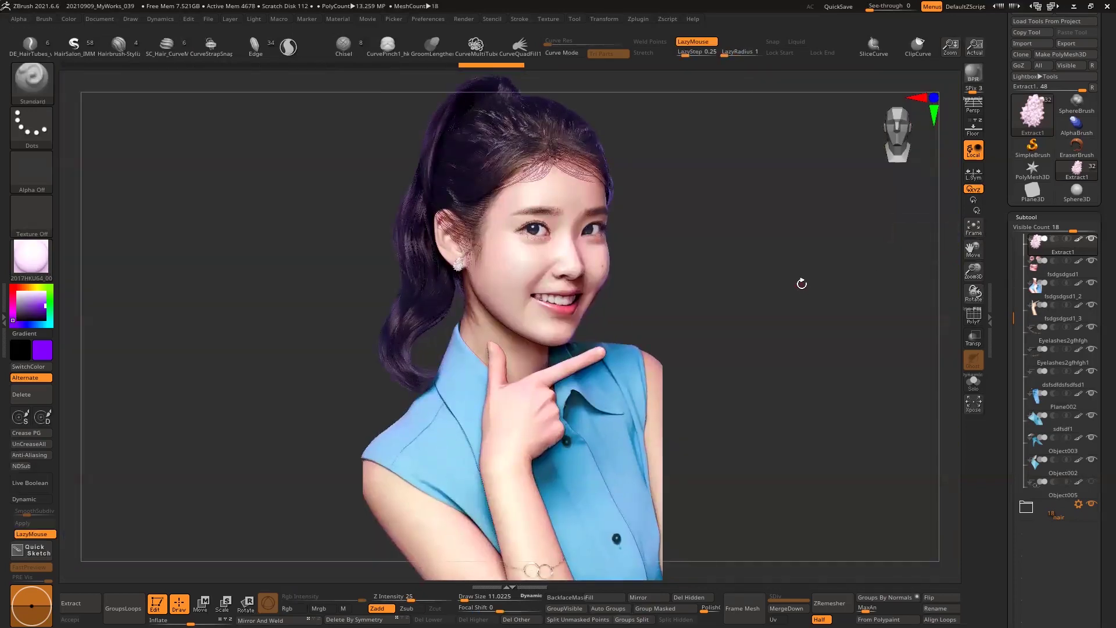
pyautogui.press('m')
pyautogui.click(400, 534)
pyautogui.click(42, 258)
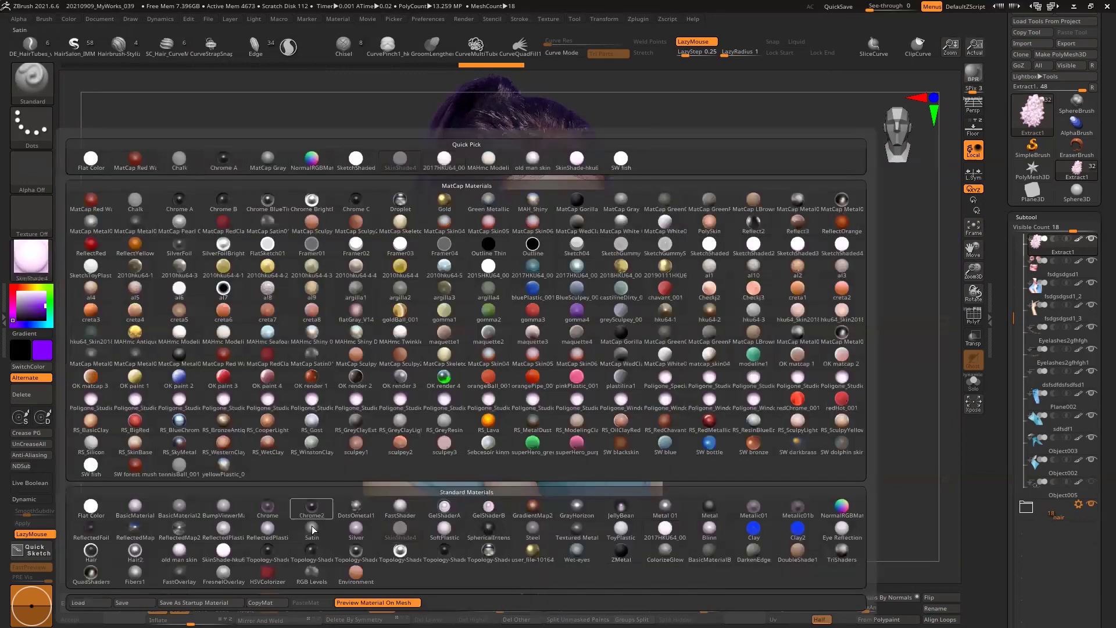
pyautogui.click(172, 351)
pyautogui.press('m')
pyautogui.click(228, 547)
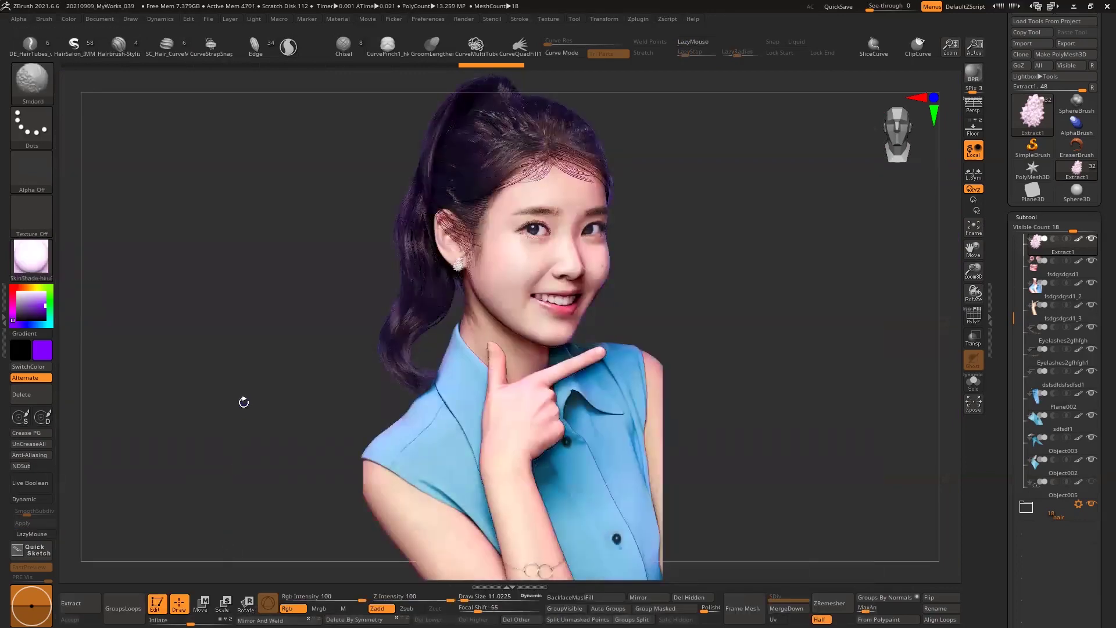
pyautogui.press('m')
pyautogui.click(842, 528)
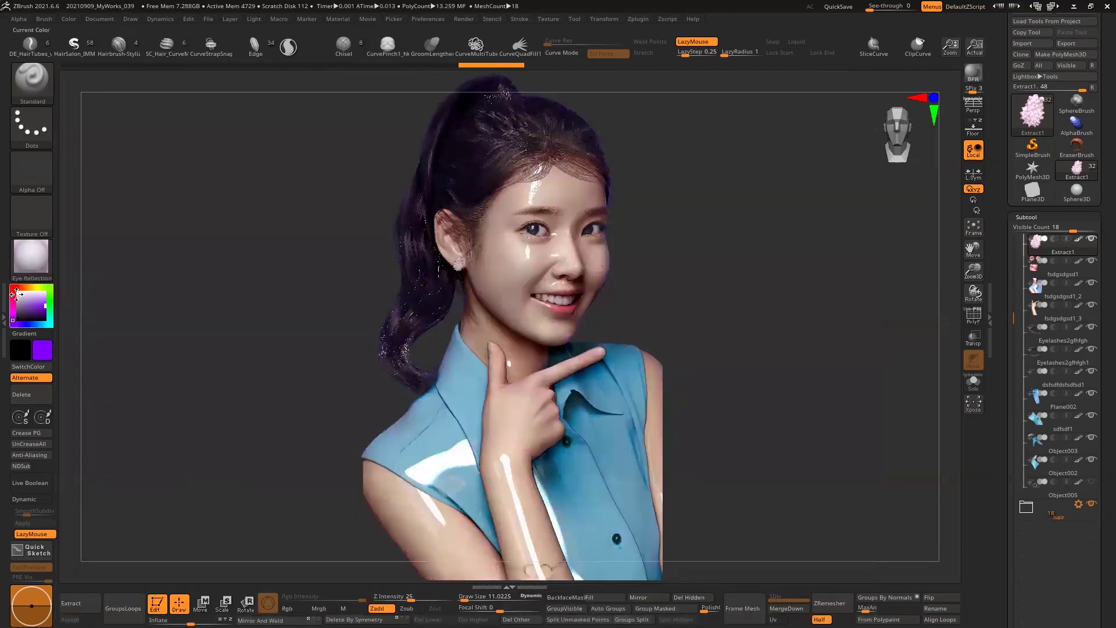
pyautogui.press('m')
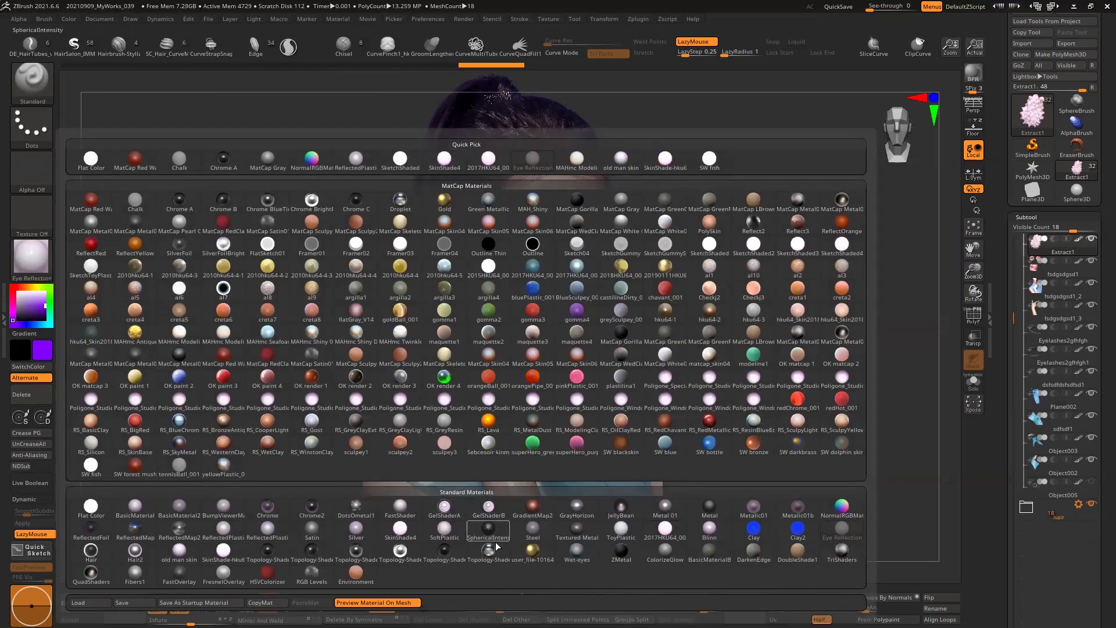
pyautogui.click(665, 527)
pyautogui.moveTo(799, 431); pyautogui.dragTo(820, 441)
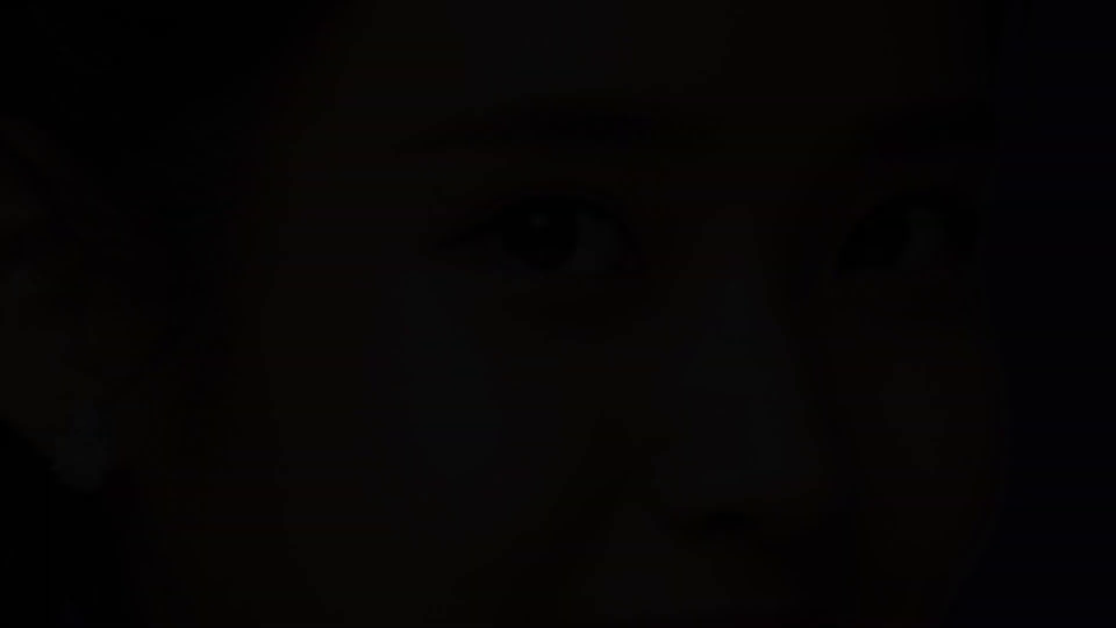